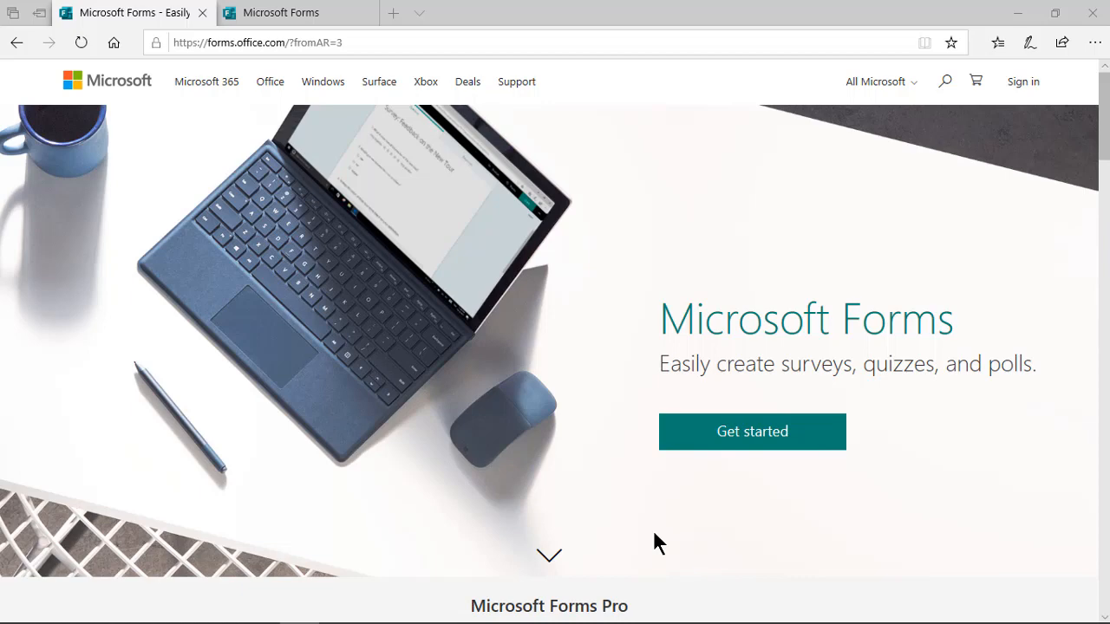
Step: Review all questions of the Students Data Collection form preview in both the computer and mobile layouts
{"action": "left_click", "coordinate": [297, 12]}
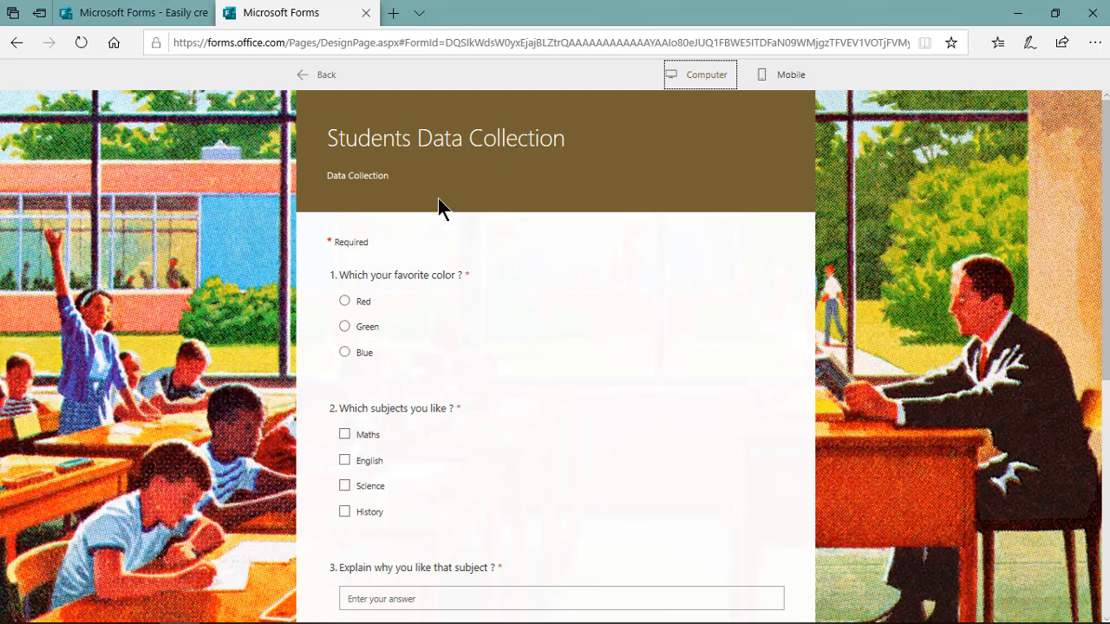
{"action": "scroll", "coordinate": [438, 200], "scroll_direction": "down", "scroll_amount": 2}
{"action": "scroll", "coordinate": [446, 226], "scroll_direction": "down", "scroll_amount": 3}
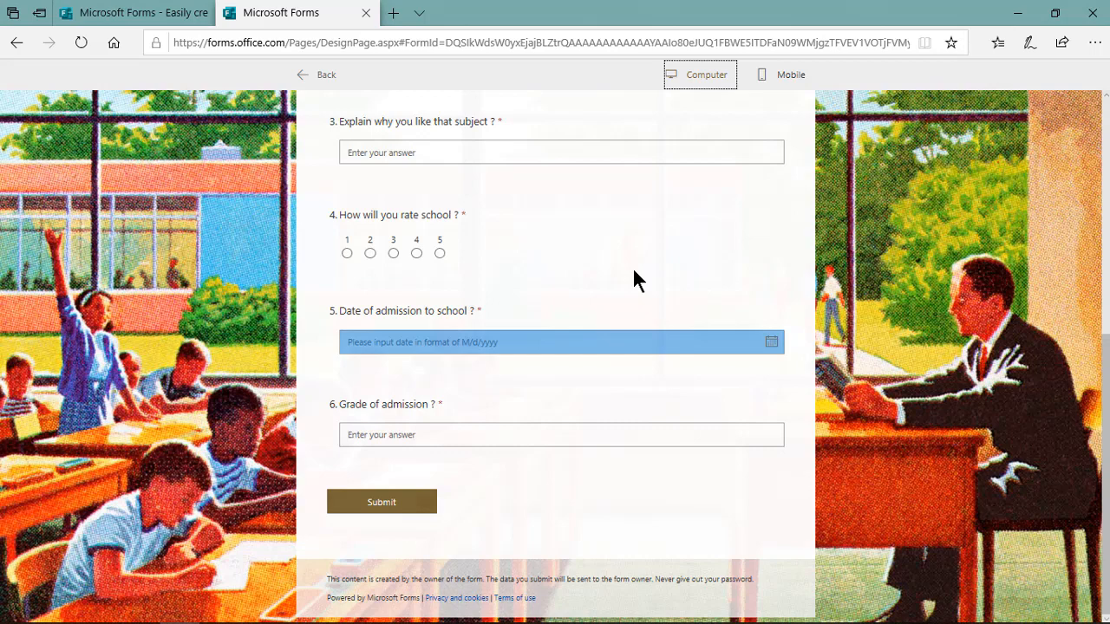
{"action": "left_click", "coordinate": [782, 83]}
{"action": "scroll", "coordinate": [611, 197], "scroll_direction": "up", "scroll_amount": 5}
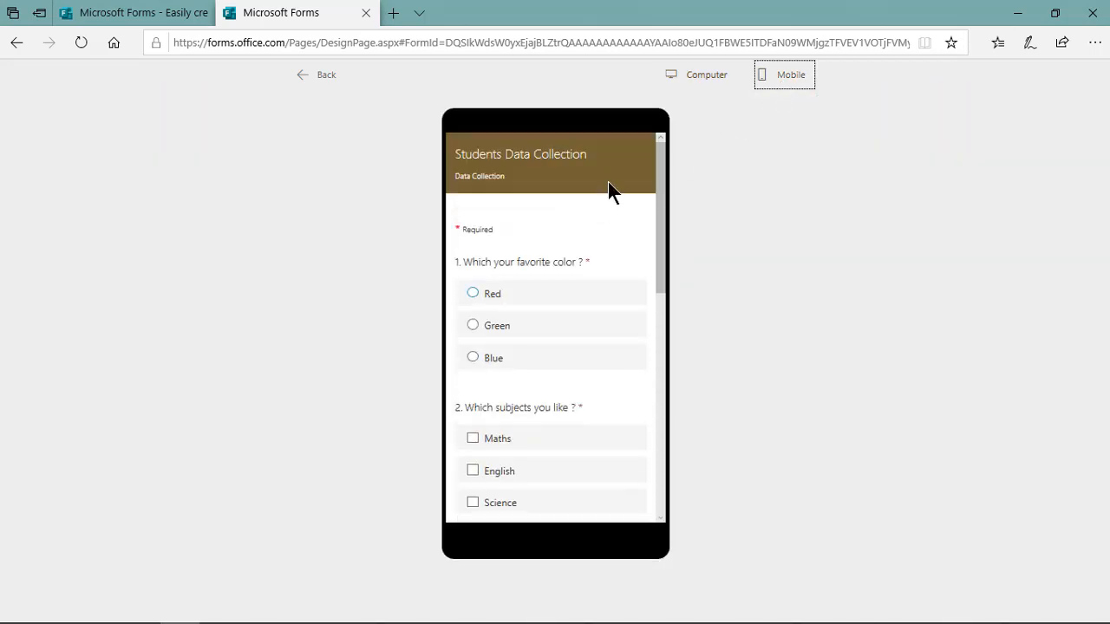
{"action": "left_click_drag", "start_coordinate": [661, 179], "coordinate": [654, 368]}
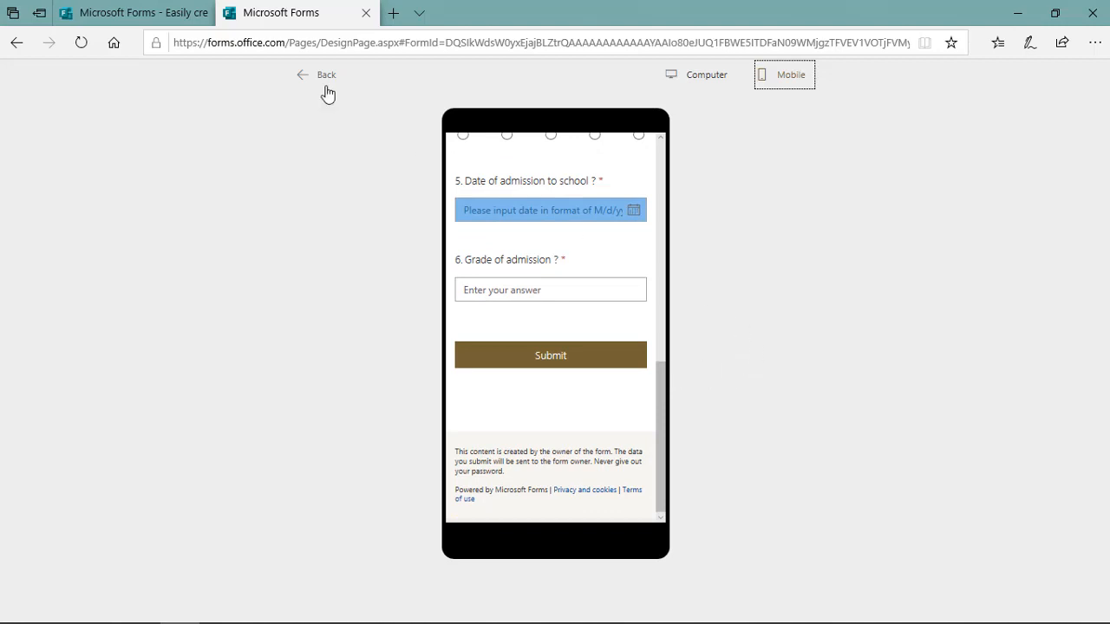
Step: Sign in from the Microsoft Forms home page and create a new blank form
{"action": "left_click", "coordinate": [139, 17]}
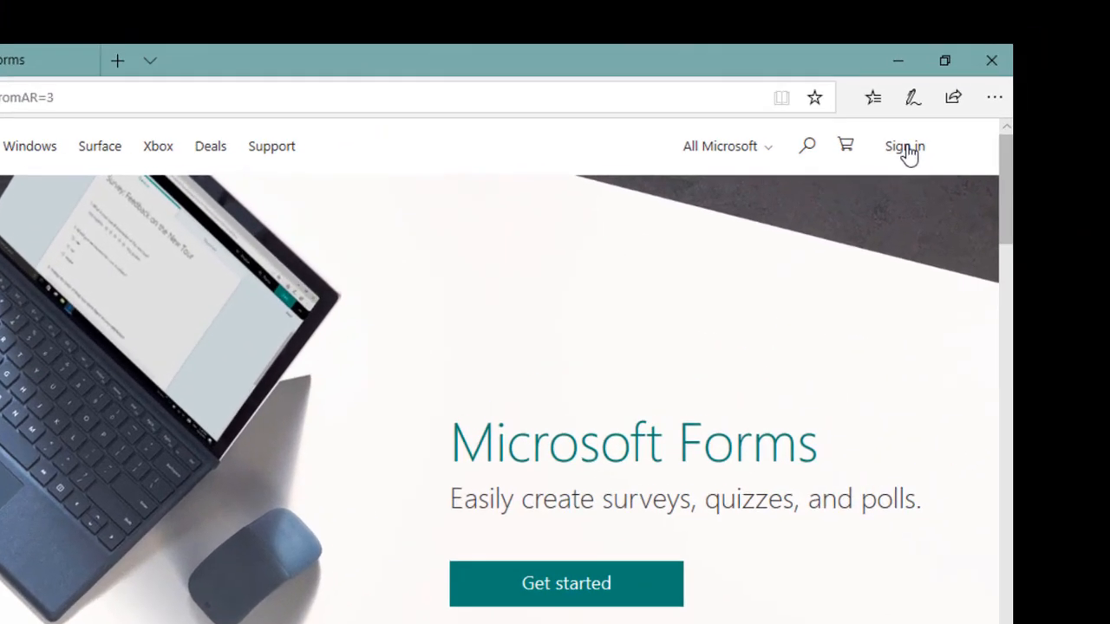
{"action": "left_click", "coordinate": [999, 98]}
{"action": "left_click", "coordinate": [414, 341]}
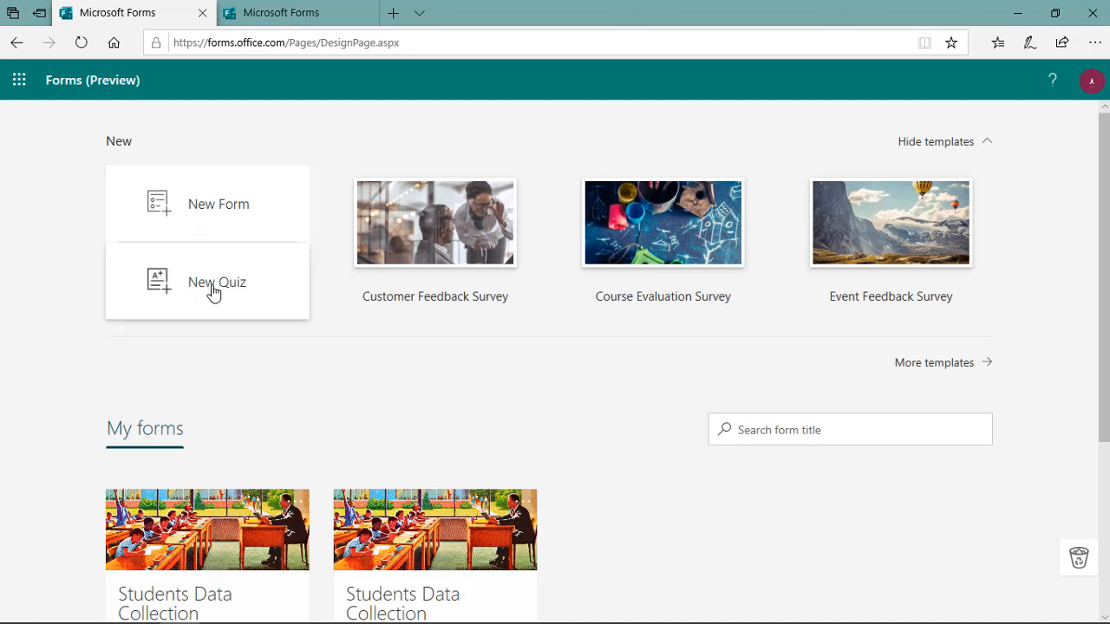
{"action": "left_click", "coordinate": [205, 215]}
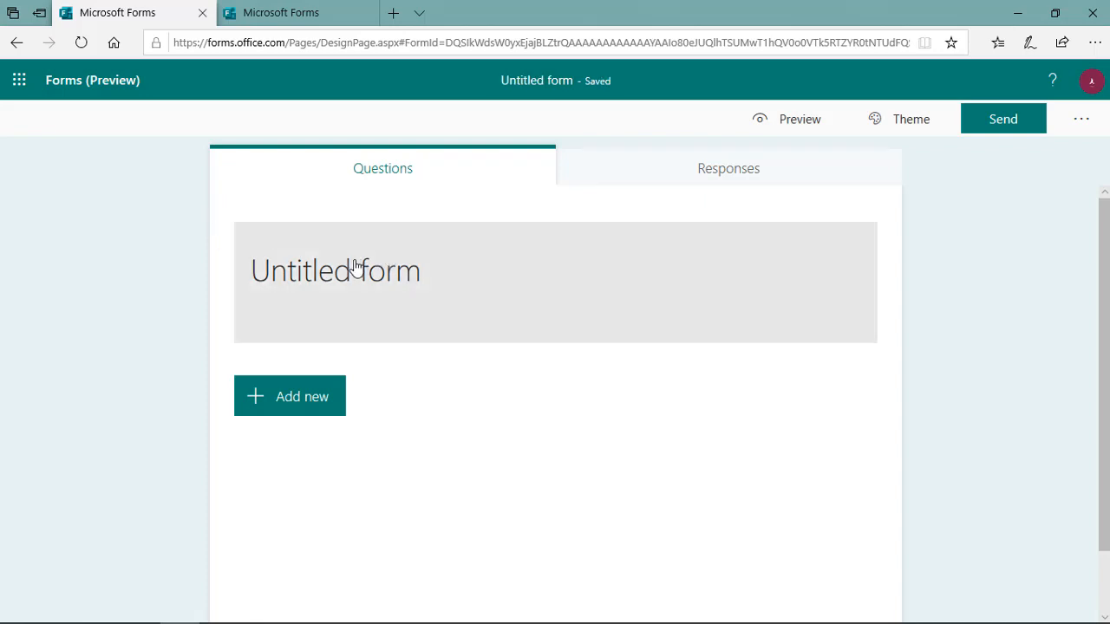
Step: Title the form "Students Data Collection" and enter "XYZ School" as its description
{"action": "left_click", "coordinate": [355, 267]}
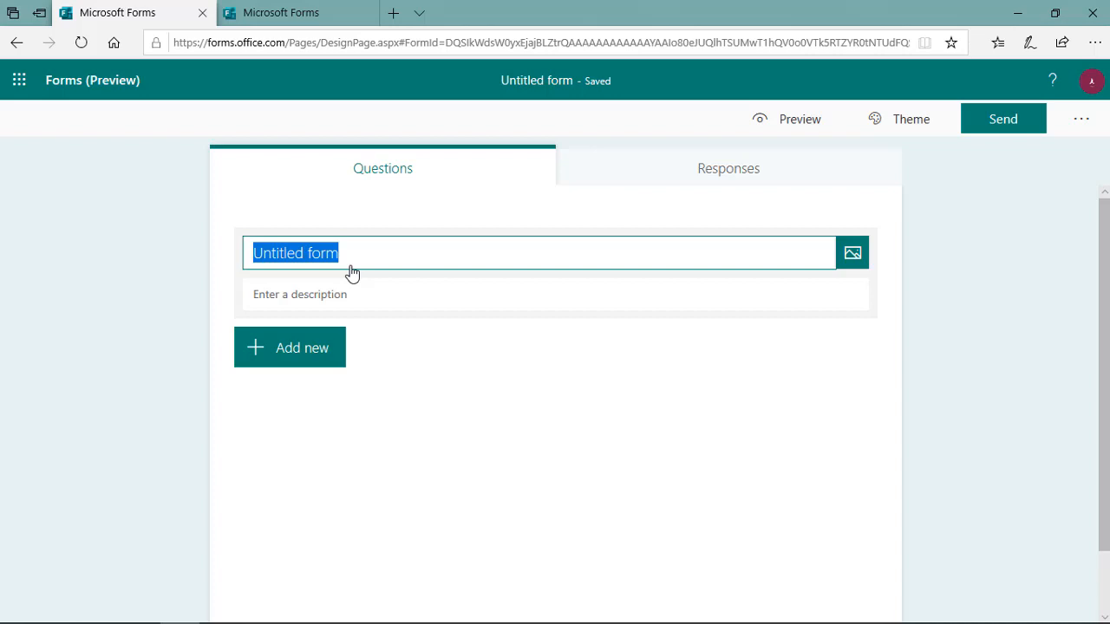
{"action": "type", "text": "St"}
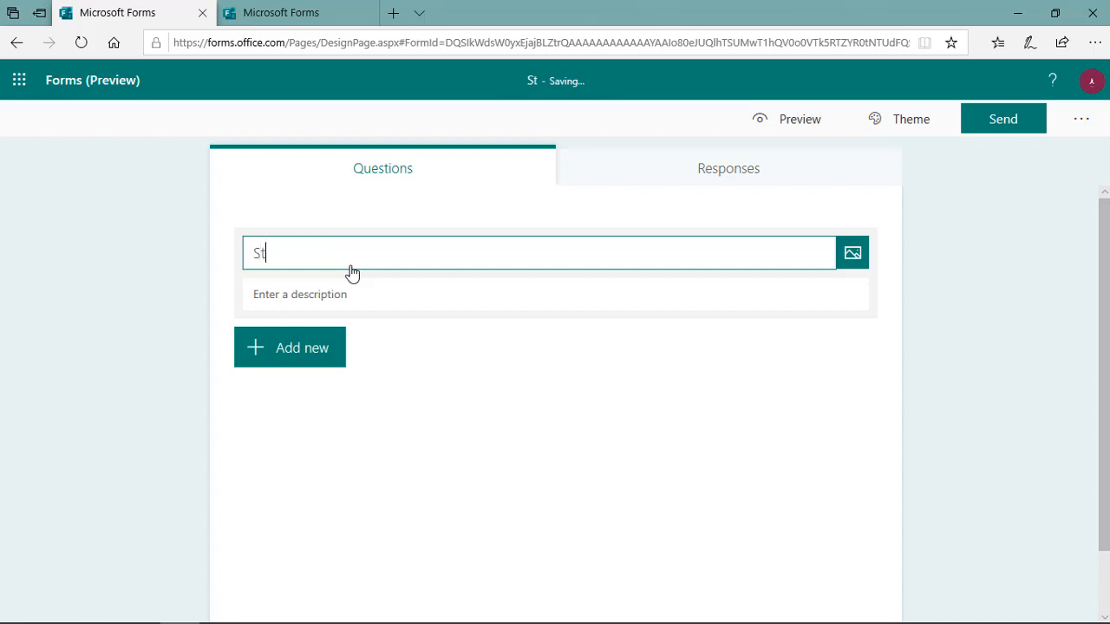
{"action": "type", "text": "udents Data Collection"}
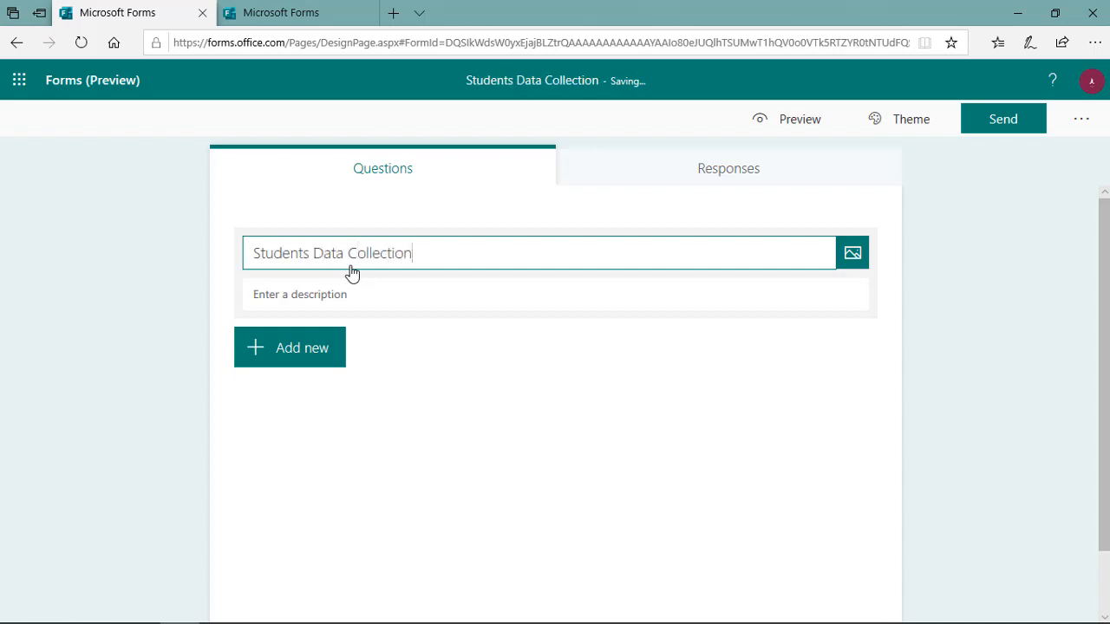
{"action": "left_click", "coordinate": [334, 297]}
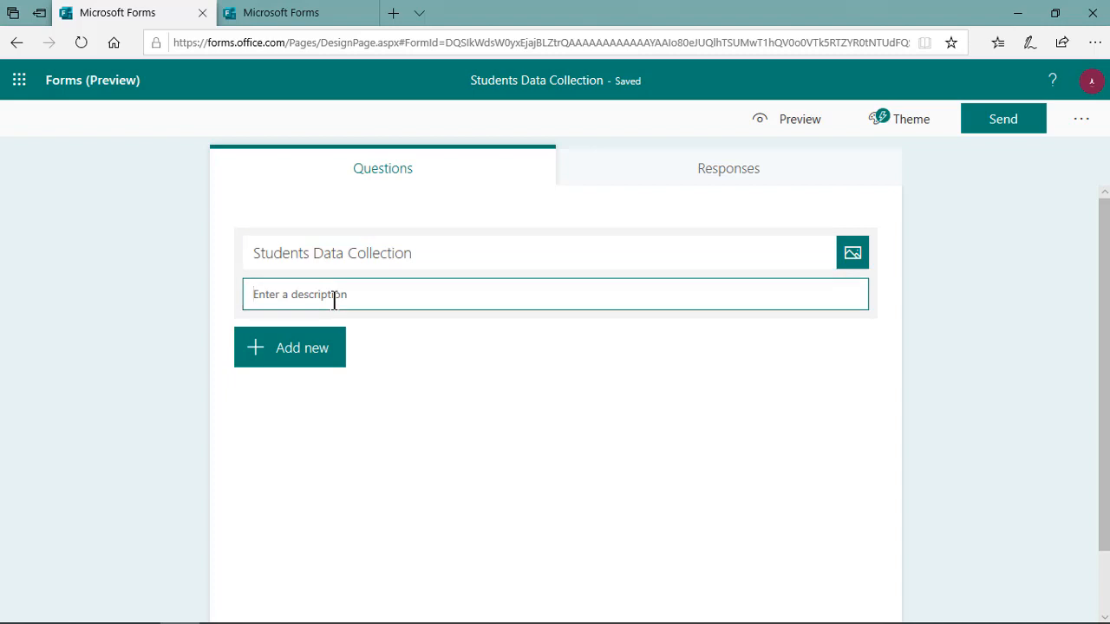
{"action": "type", "text": "xyz"}
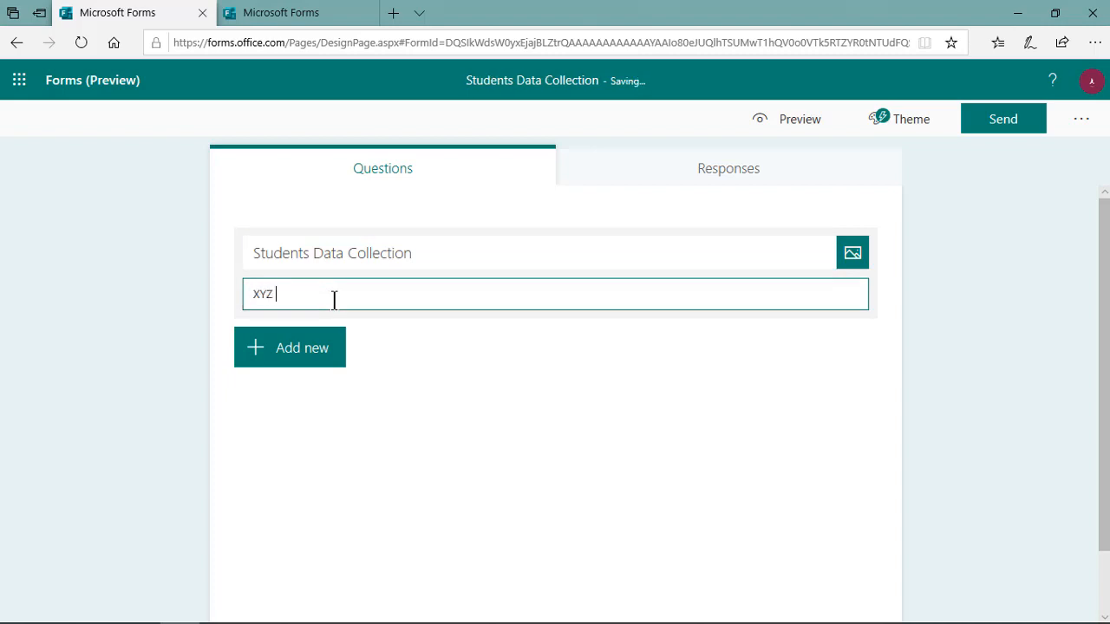
{"action": "type", "text": " School"}
{"action": "left_click", "coordinate": [546, 366]}
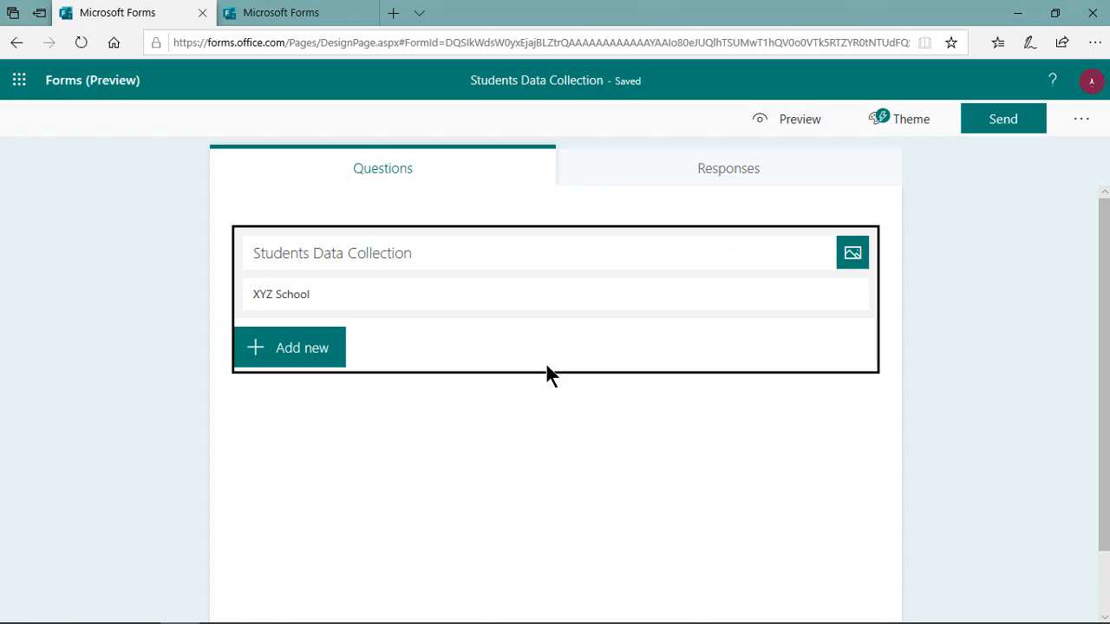
Step: Add a choice question to the form reading "What is your favorite color ?"
{"action": "left_click", "coordinate": [270, 347]}
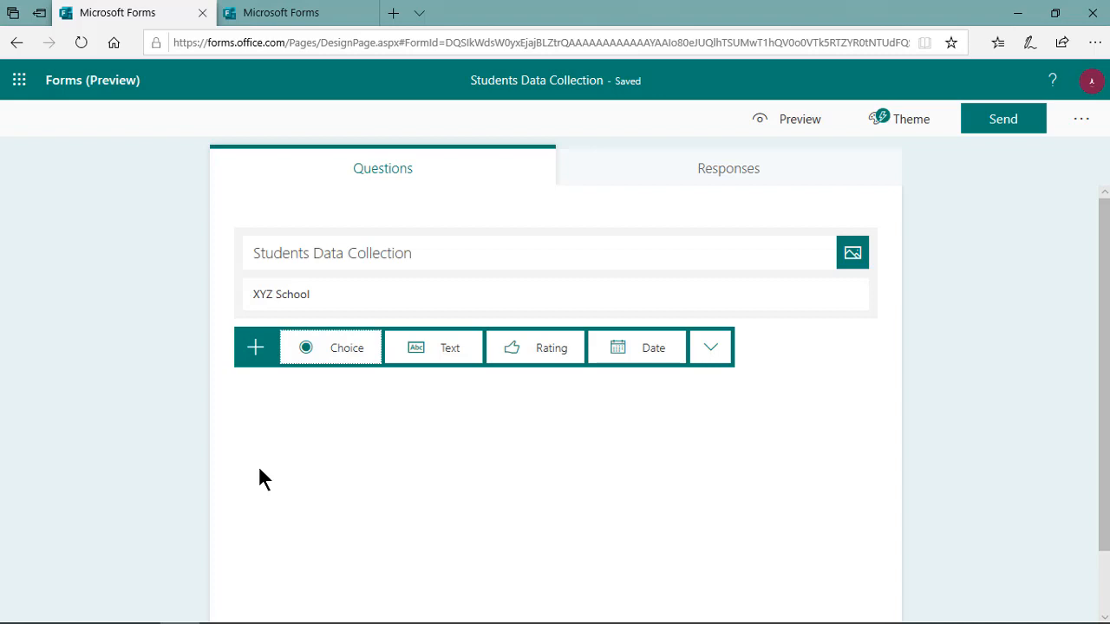
{"action": "left_click", "coordinate": [342, 351]}
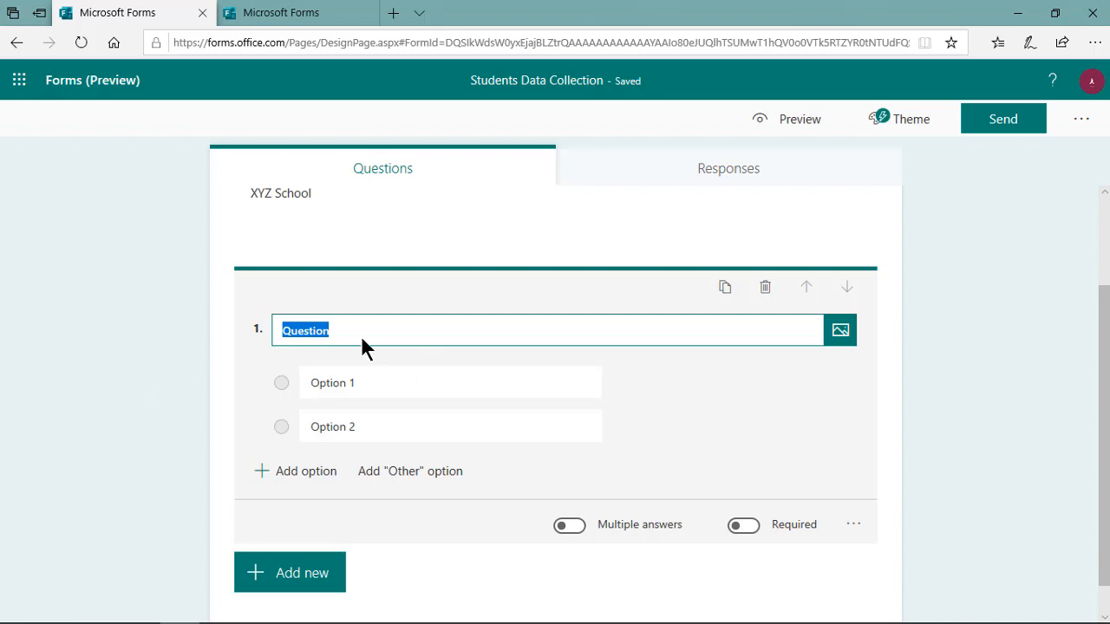
{"action": "type", "text": "What is your favor"}
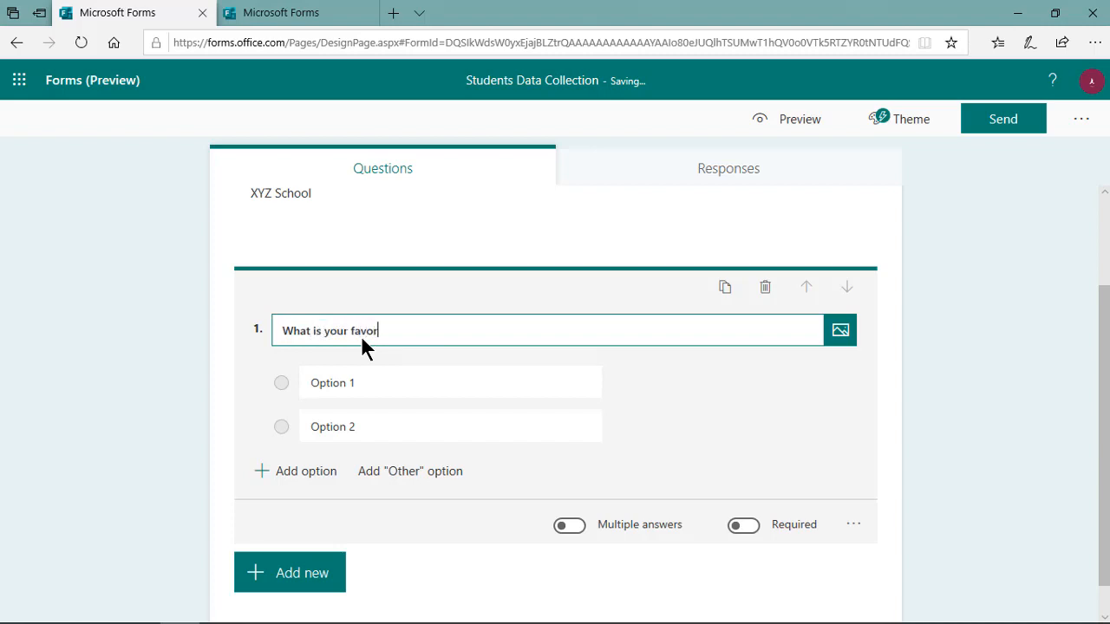
{"action": "type", "text": "ite color ?"}
Step: Set the first two answer options of the favorite color question to Red and Blue
{"action": "left_click", "coordinate": [390, 387]}
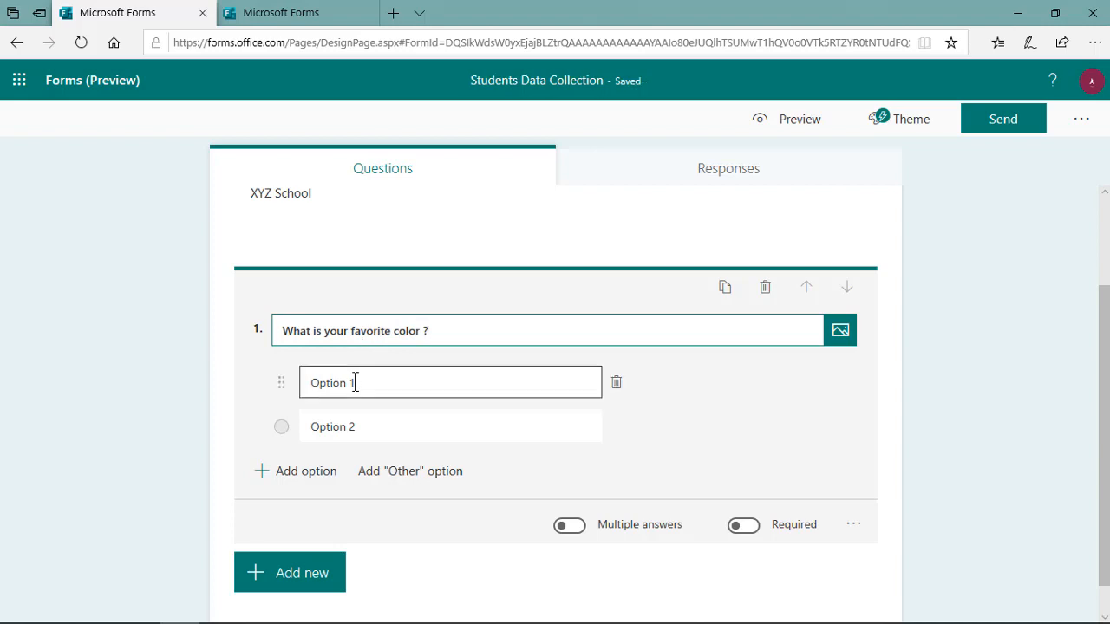
{"action": "left_click_drag", "start_coordinate": [390, 388], "coordinate": [280, 383]}
{"action": "type", "text": "Red"}
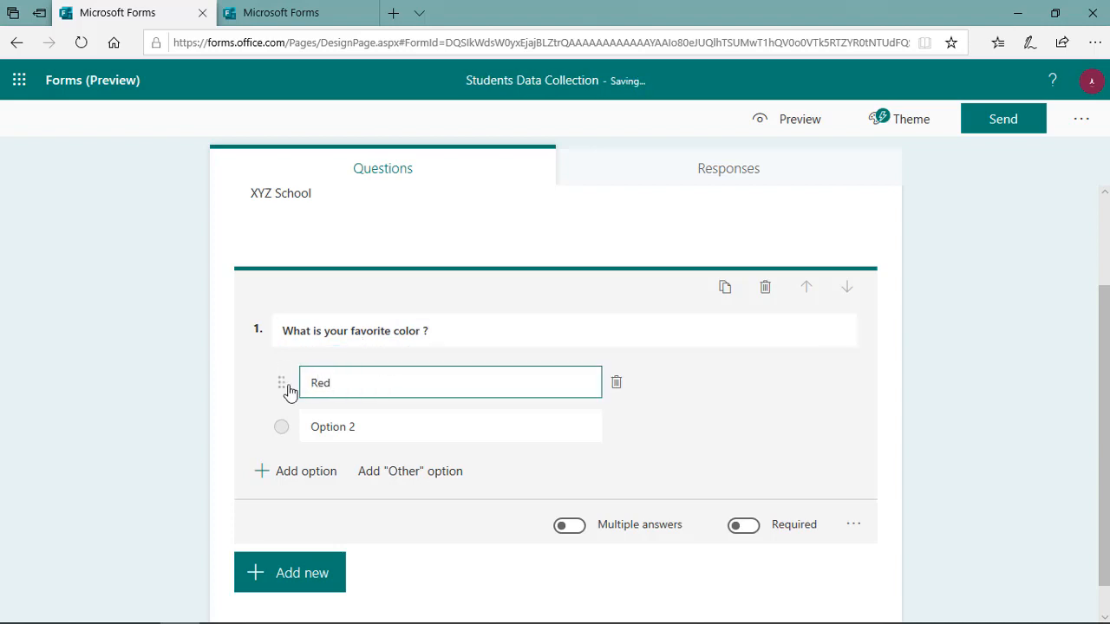
{"action": "left_click", "coordinate": [364, 425]}
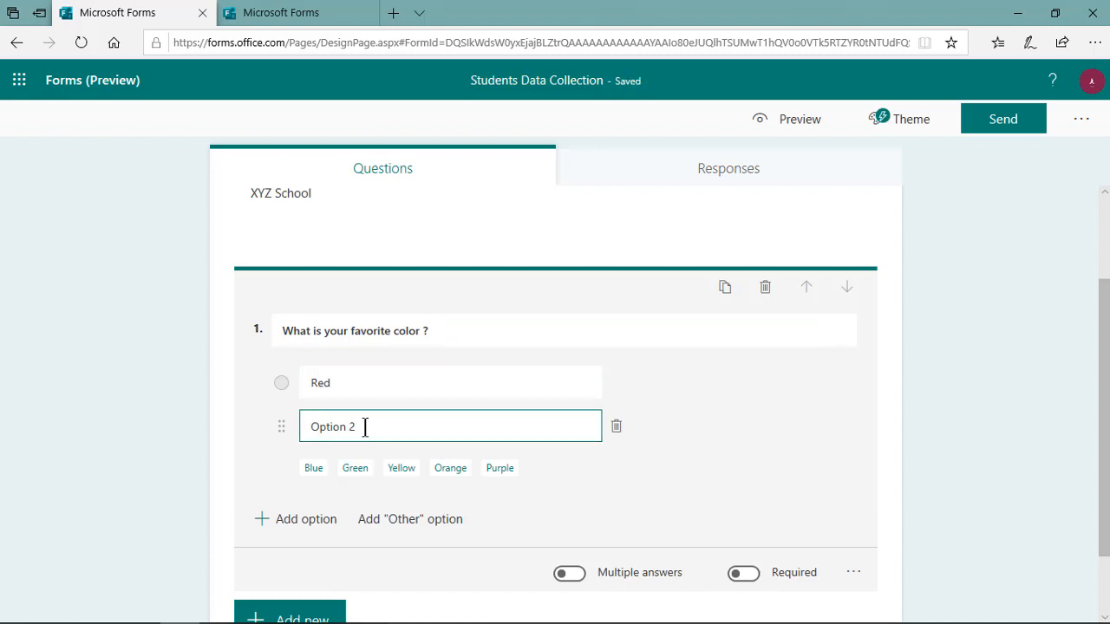
{"action": "left_click_drag", "start_coordinate": [364, 426], "coordinate": [277, 416]}
{"action": "type", "text": "B"}
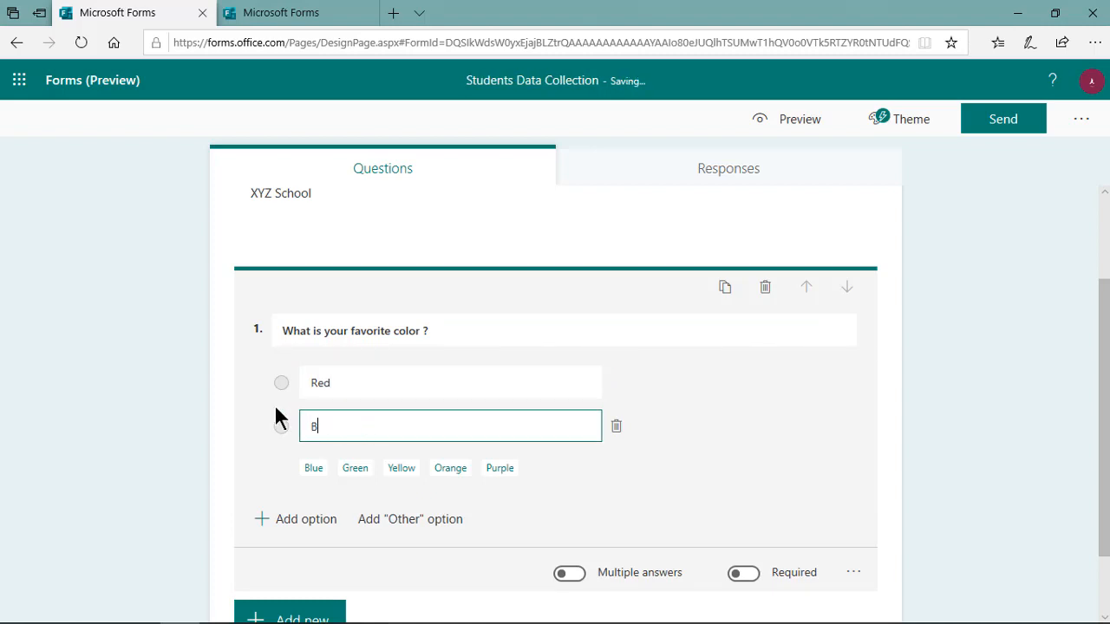
{"action": "type", "text": "lue"}
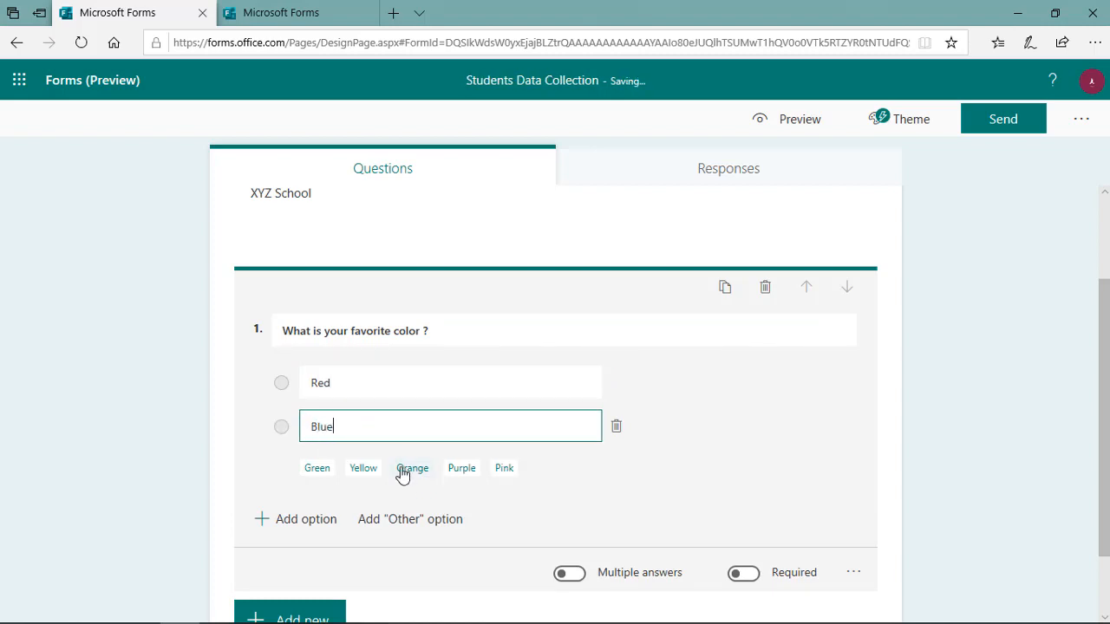
Step: Add a third answer option, Green, to the favorite color question
{"action": "left_click", "coordinate": [289, 520]}
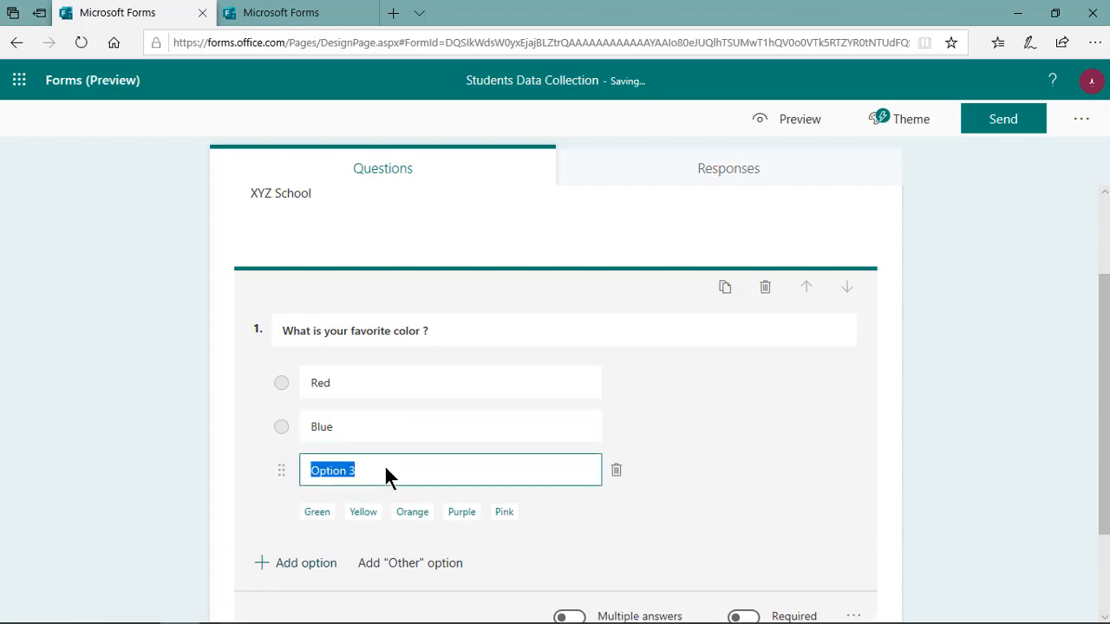
{"action": "type", "text": "Green"}
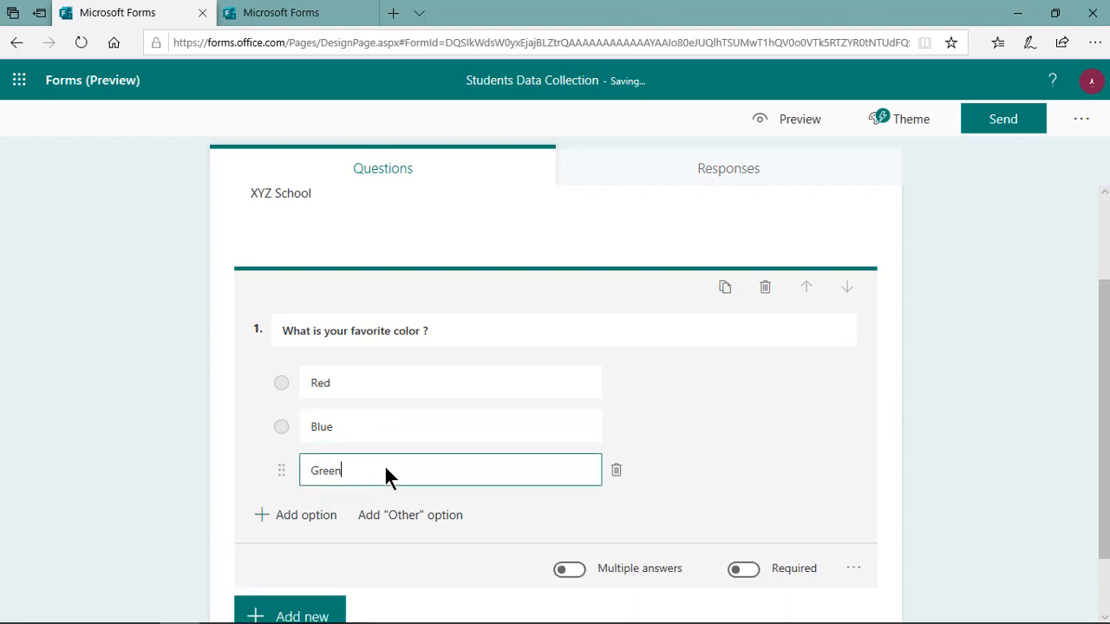
{"action": "key", "text": "BackSpace"}
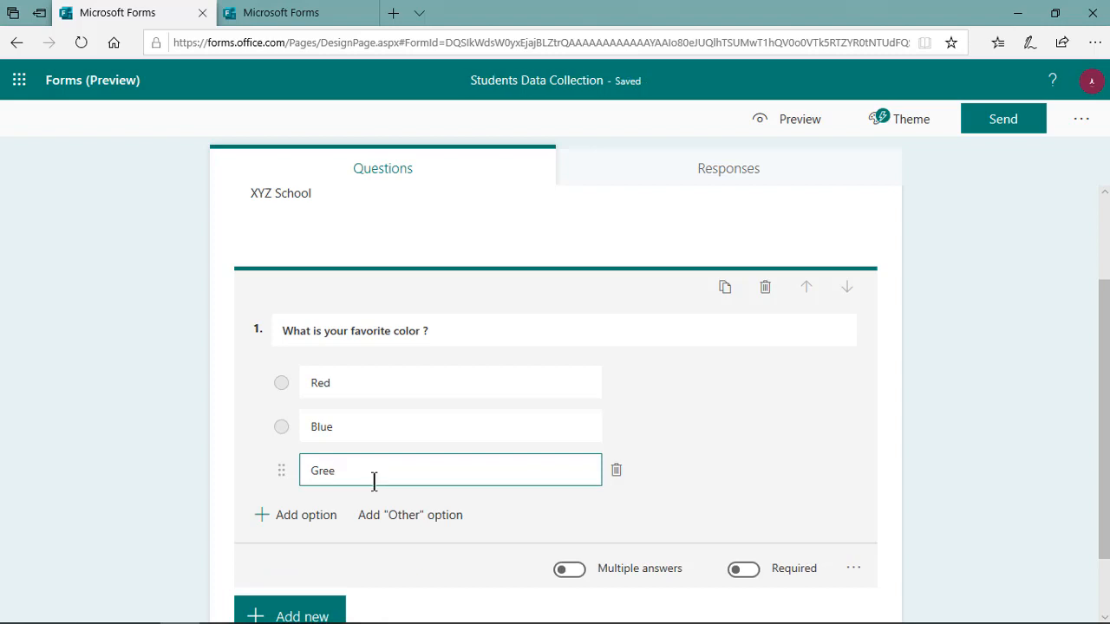
{"action": "key", "text": "BackSpace"}
{"action": "key", "text": "BackSpace"}
{"action": "key", "text": "BackSpace"}
{"action": "key", "text": "BackSpace"}
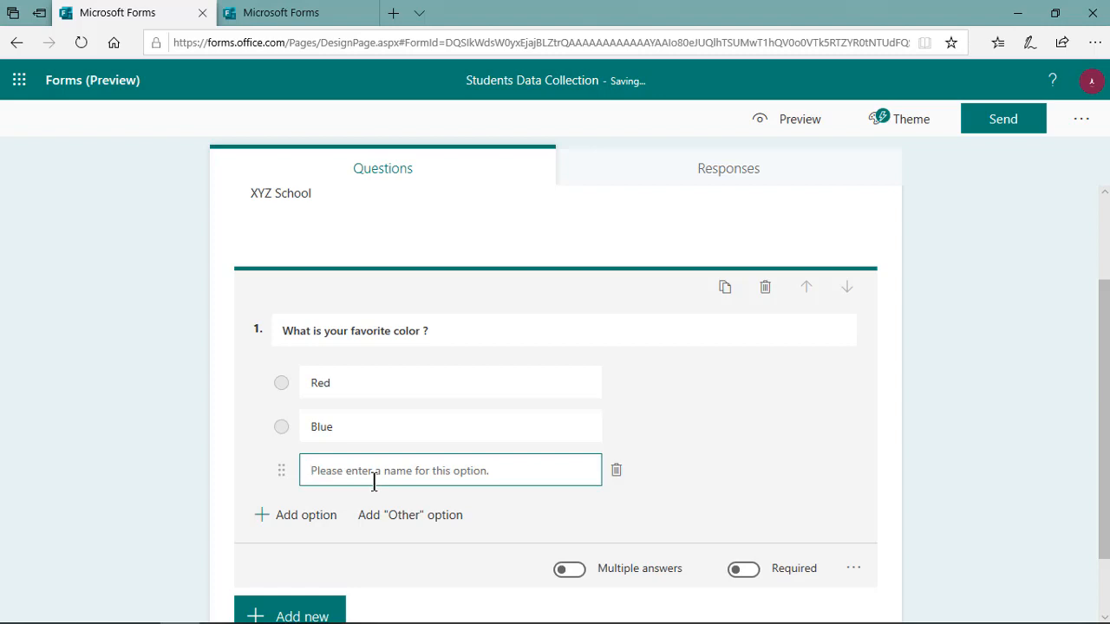
{"action": "type", "text": "Green"}
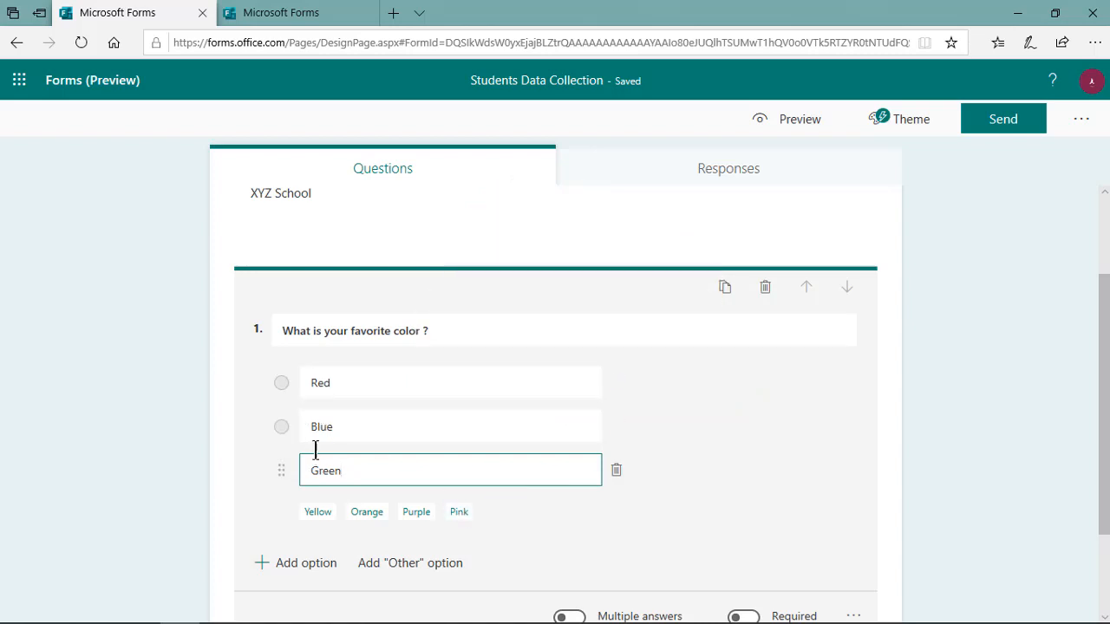
Step: Add a second choice question below the color question and allow multiple answers for it
{"action": "scroll", "coordinate": [329, 420], "scroll_direction": "down", "scroll_amount": 1}
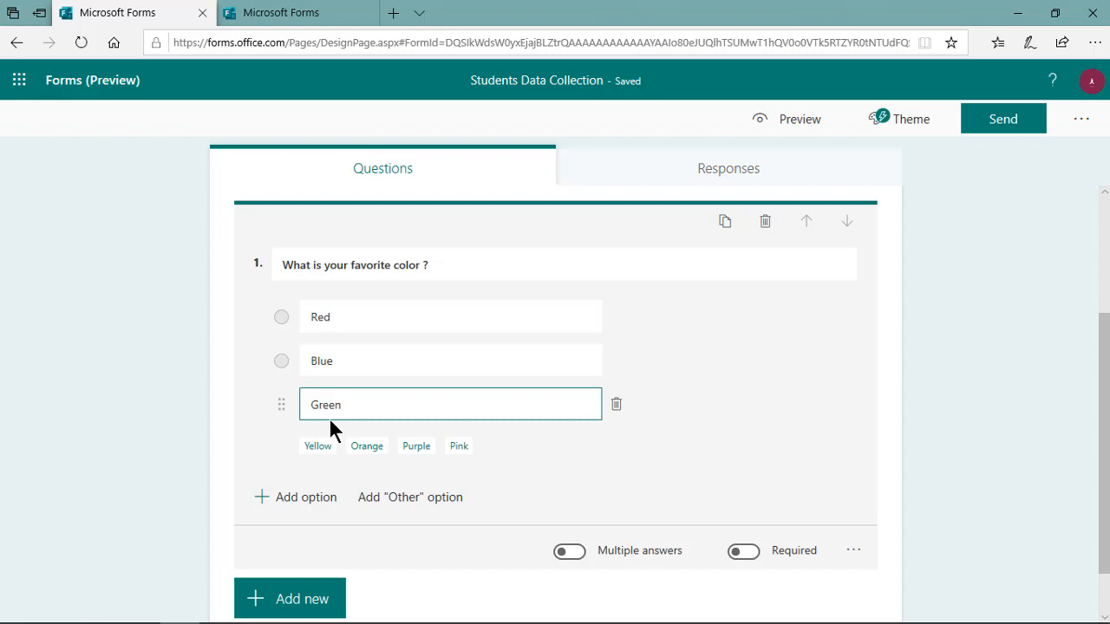
{"action": "scroll", "coordinate": [329, 420], "scroll_direction": "down", "scroll_amount": 1}
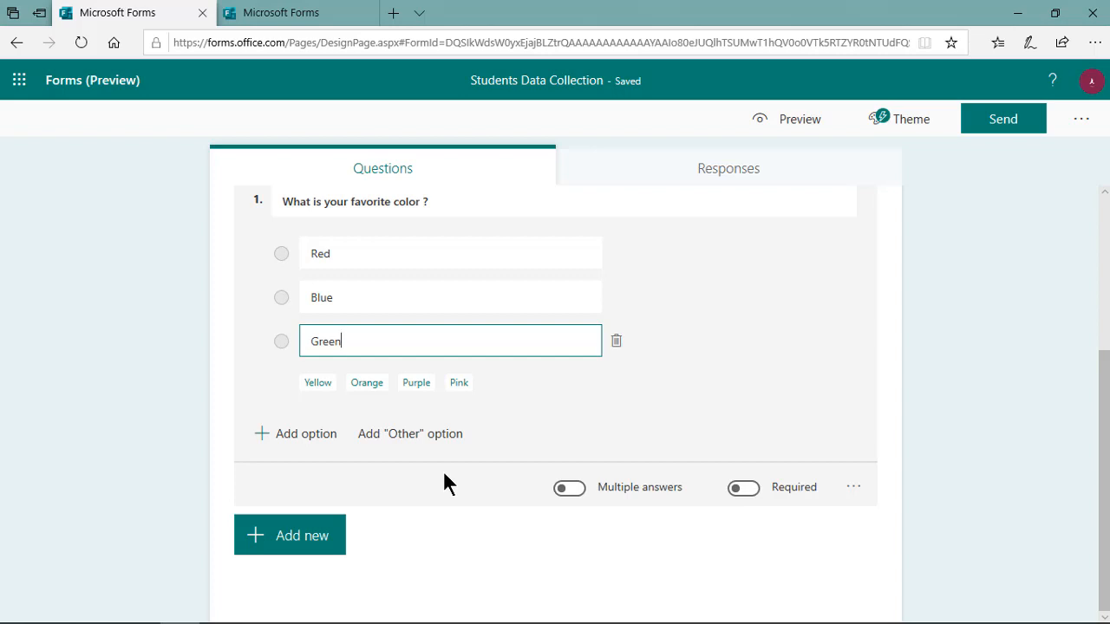
{"action": "left_click", "coordinate": [267, 536]}
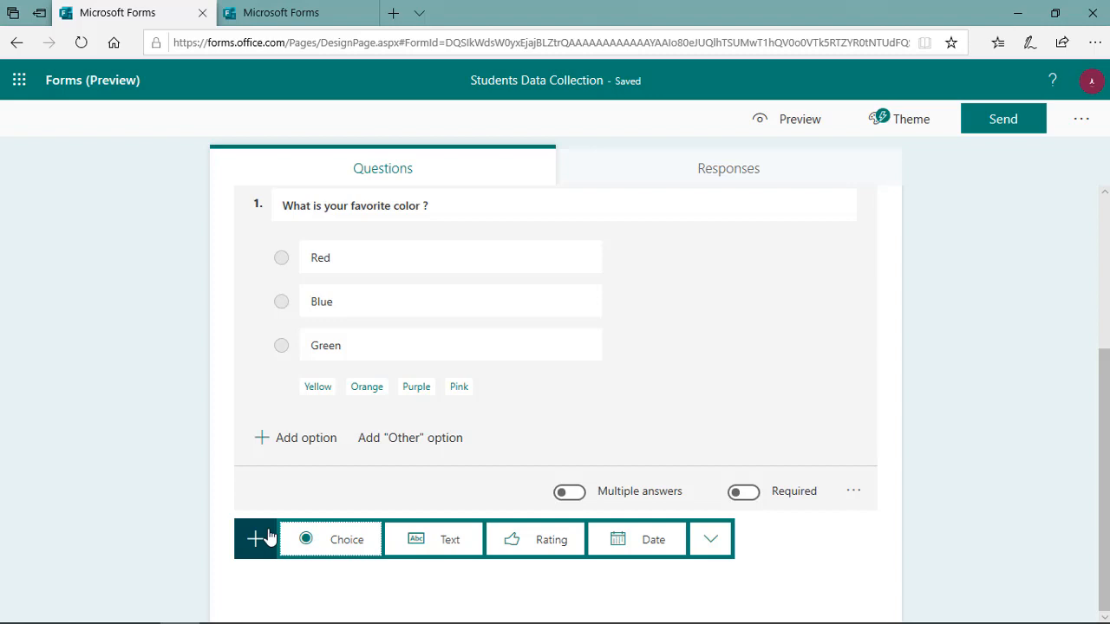
{"action": "left_click", "coordinate": [357, 541]}
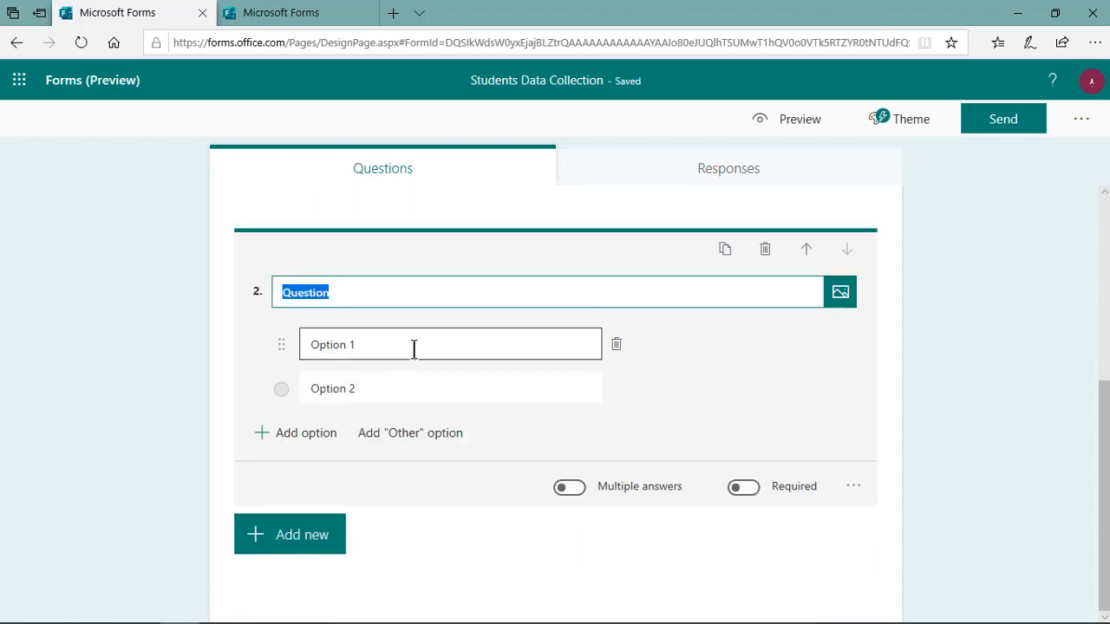
{"action": "left_click", "coordinate": [570, 488]}
Step: Enter "Which subjects you like ?" as the text of the second question
{"action": "left_click", "coordinate": [341, 293]}
{"action": "type", "text": "What"}
{"action": "key", "text": "BackSpace"}
{"action": "key", "text": "BackSpace"}
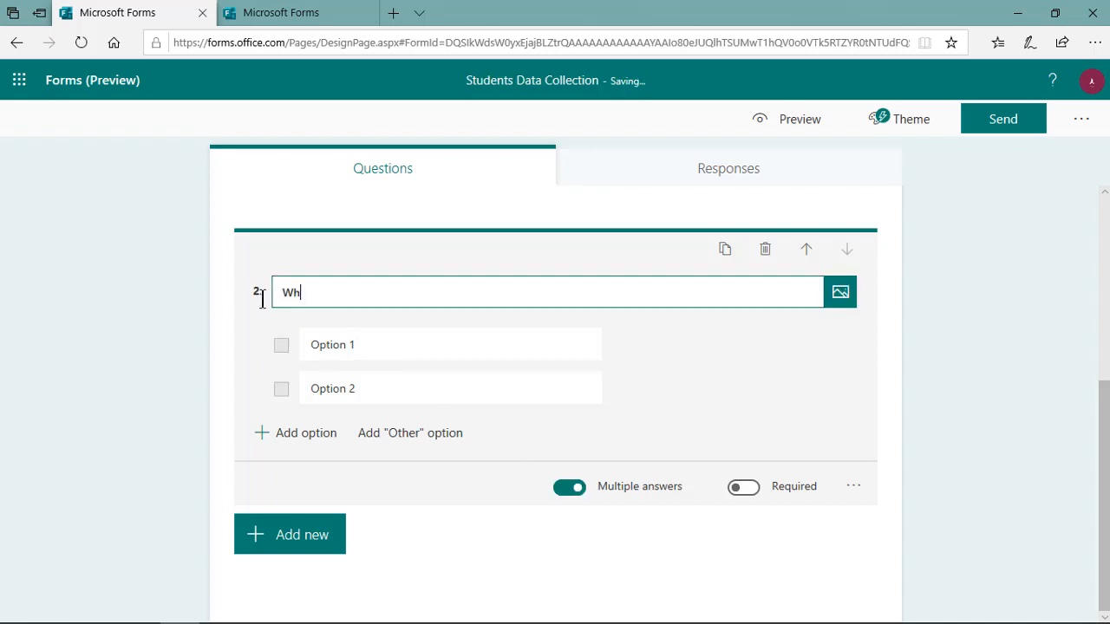
{"action": "key", "text": "BackSpace"}
{"action": "type", "text": "hich subjects you like"}
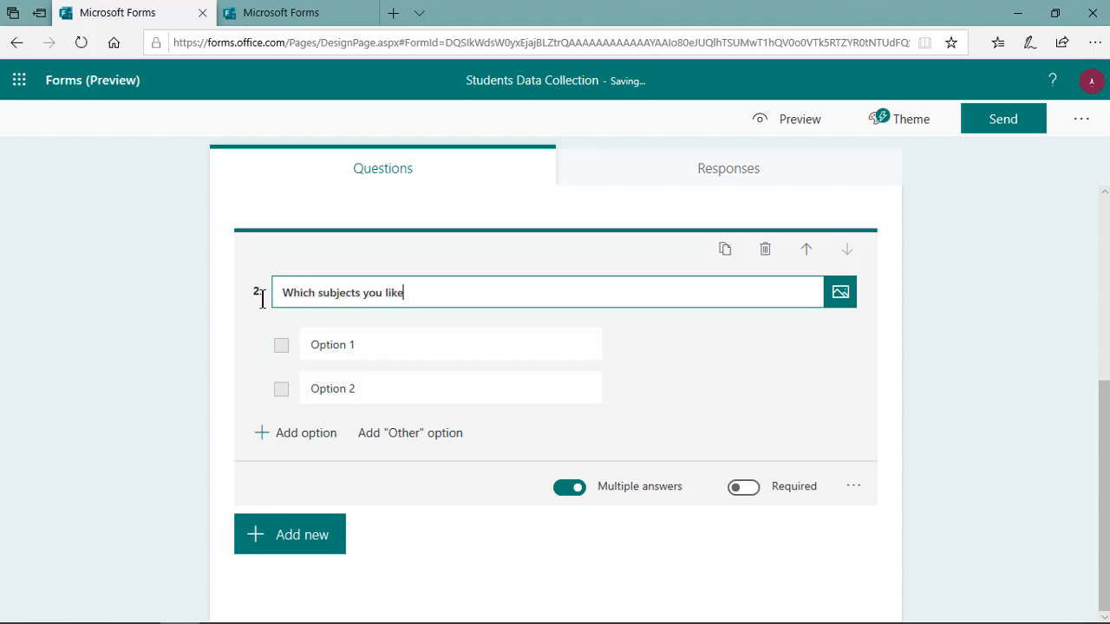
{"action": "type", "text": " ?"}
Step: Set the first two answer options of the liked subjects question to Maths and Science
{"action": "left_click_drag", "start_coordinate": [374, 341], "coordinate": [280, 311]}
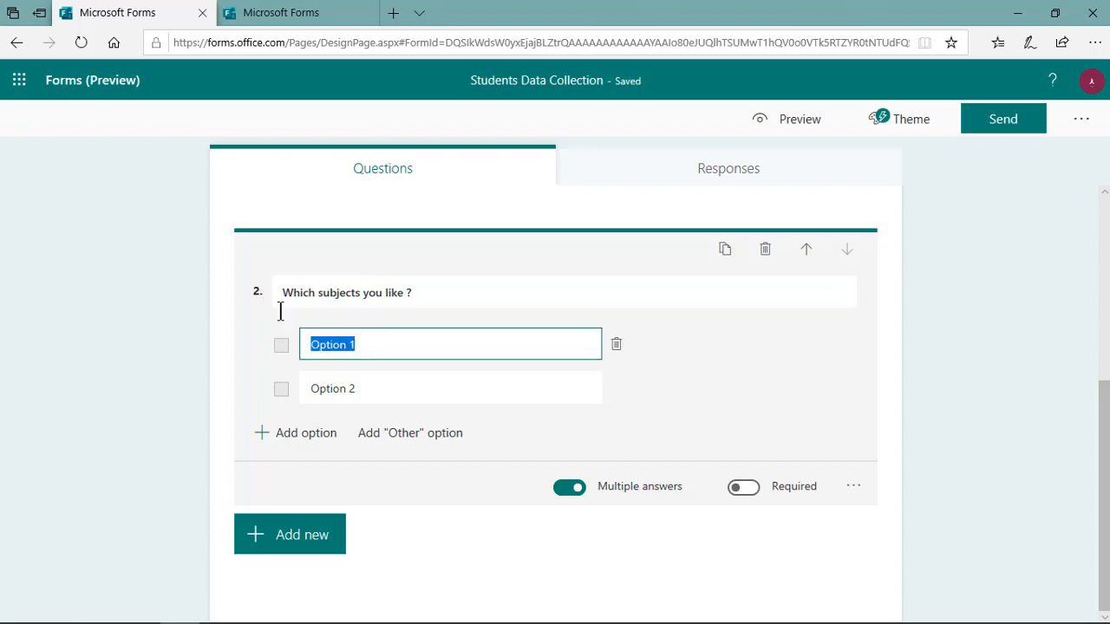
{"action": "type", "text": "Maths"}
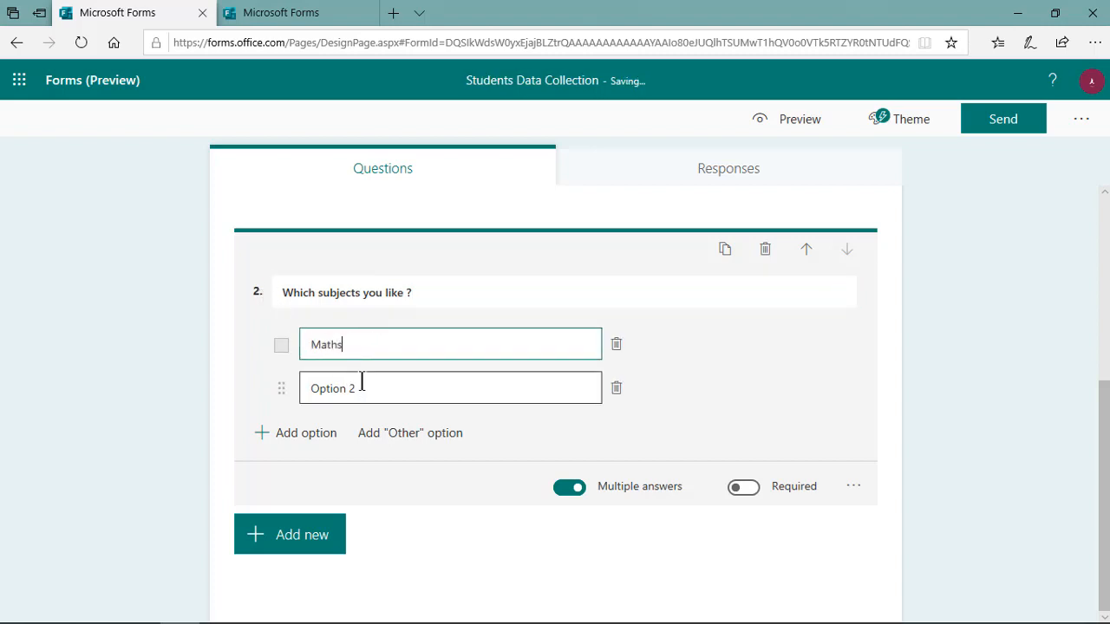
{"action": "left_click_drag", "start_coordinate": [361, 382], "coordinate": [265, 394]}
{"action": "type", "text": "Sc"}
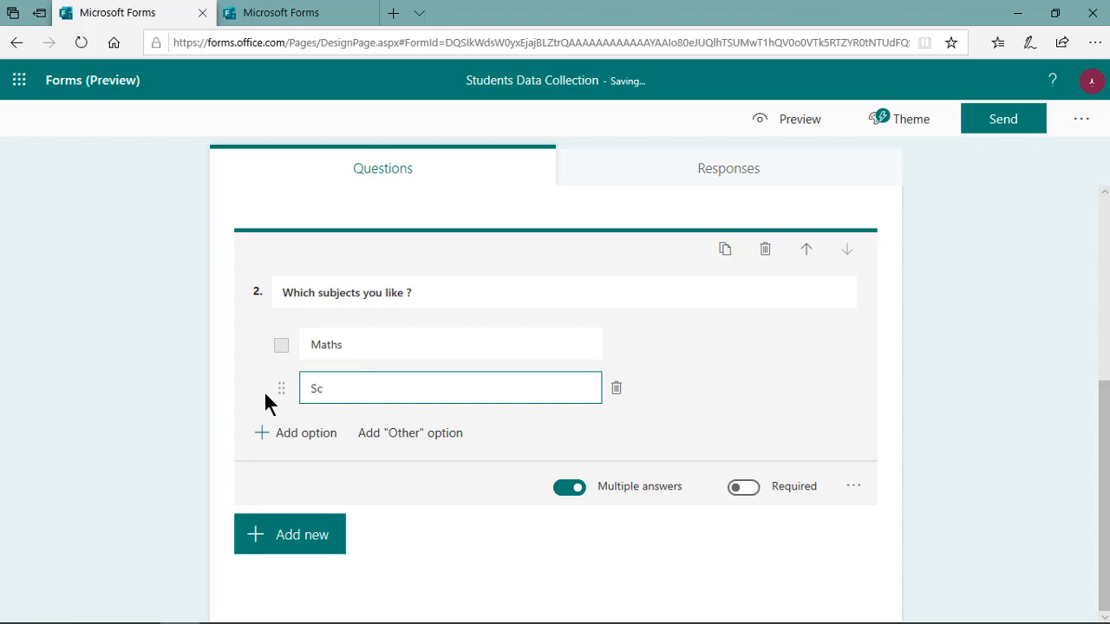
{"action": "type", "text": "ience"}
Step: Add a third answer option, History, to the liked subjects question
{"action": "left_click", "coordinate": [295, 434]}
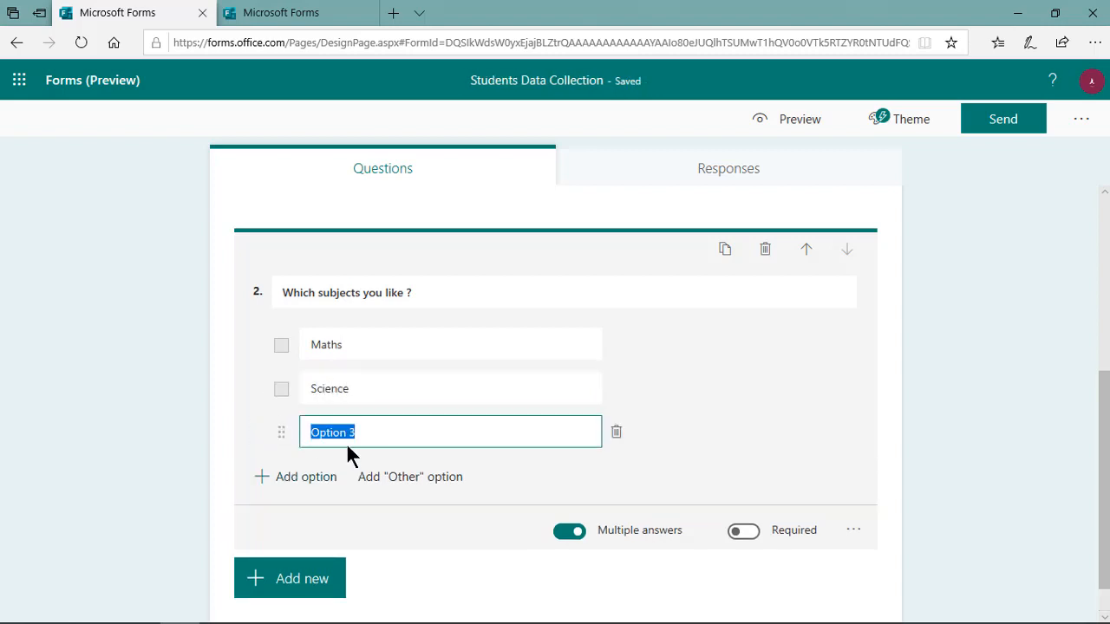
{"action": "type", "text": "Histor"}
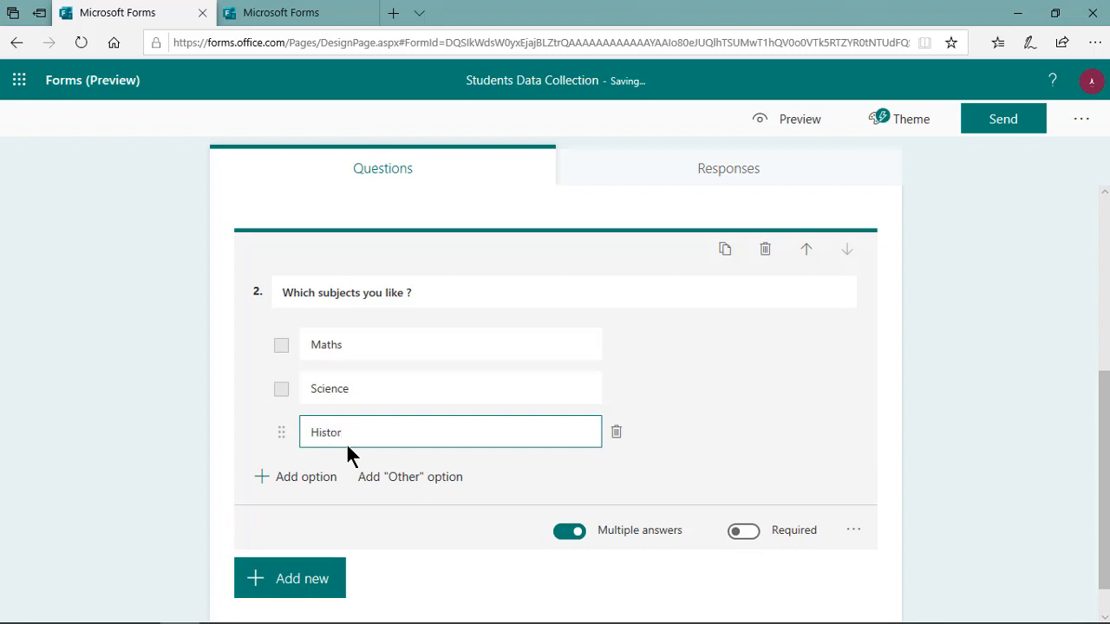
{"action": "type", "text": "y"}
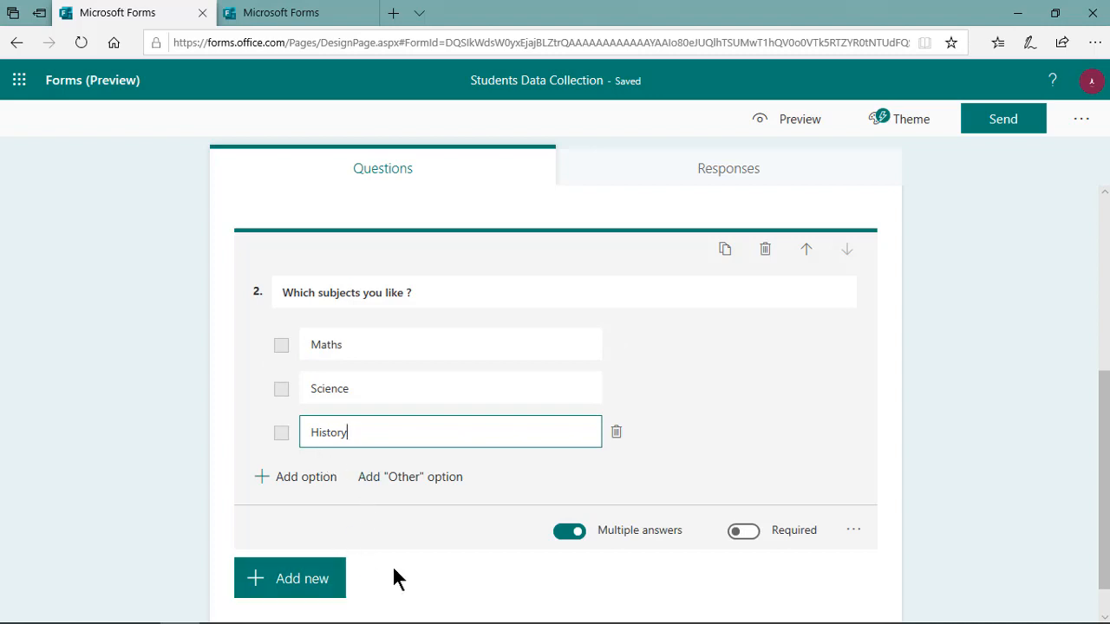
Step: Add a text question below the subjects question reading "Explain why you like above subjects ?"
{"action": "scroll", "coordinate": [392, 565], "scroll_direction": "down", "scroll_amount": 1}
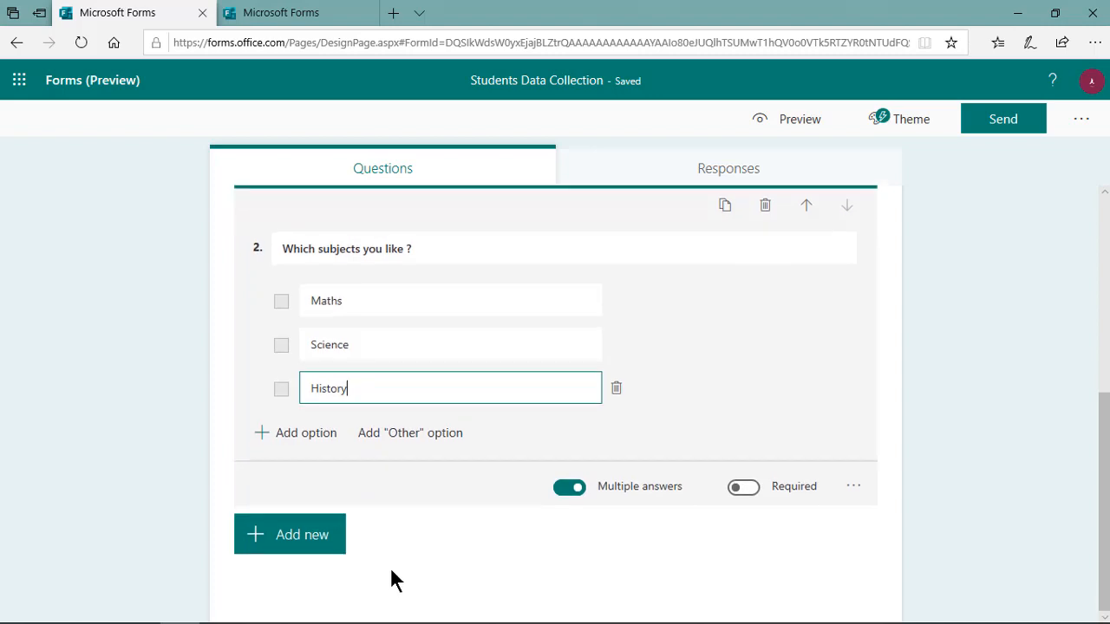
{"action": "left_click", "coordinate": [293, 549]}
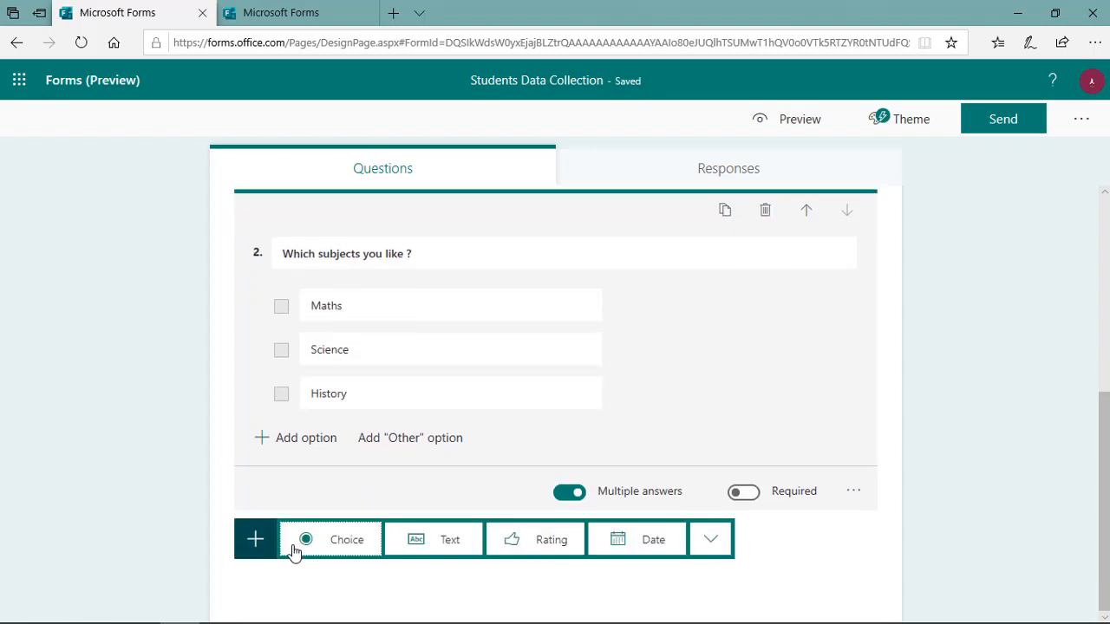
{"action": "left_click", "coordinate": [444, 545]}
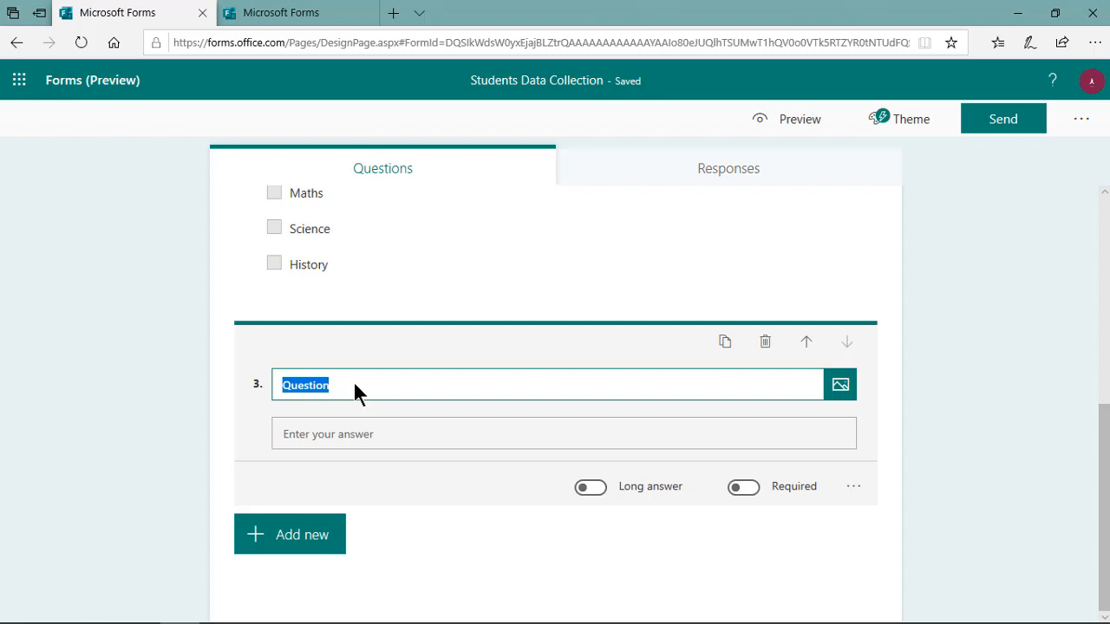
{"action": "type", "text": "Explain w"}
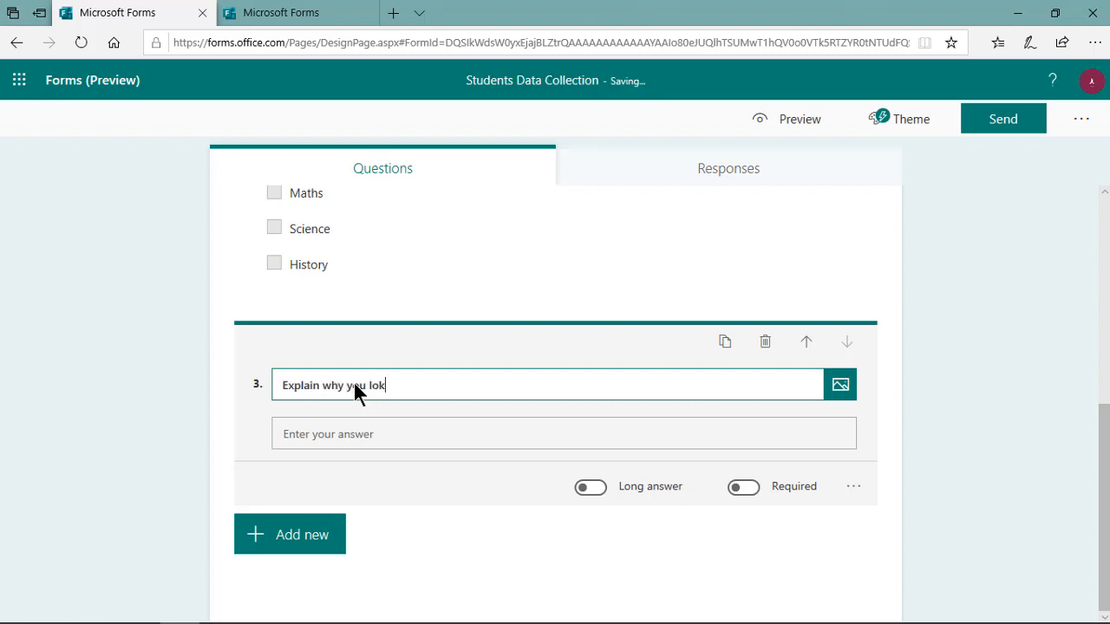
{"action": "type", "text": "hy you l"}
{"action": "type", "text": "ike above "}
{"action": "type", "text": "subs"}
{"action": "key", "text": "BackSpace"}
{"action": "type", "text": "jects ?"}
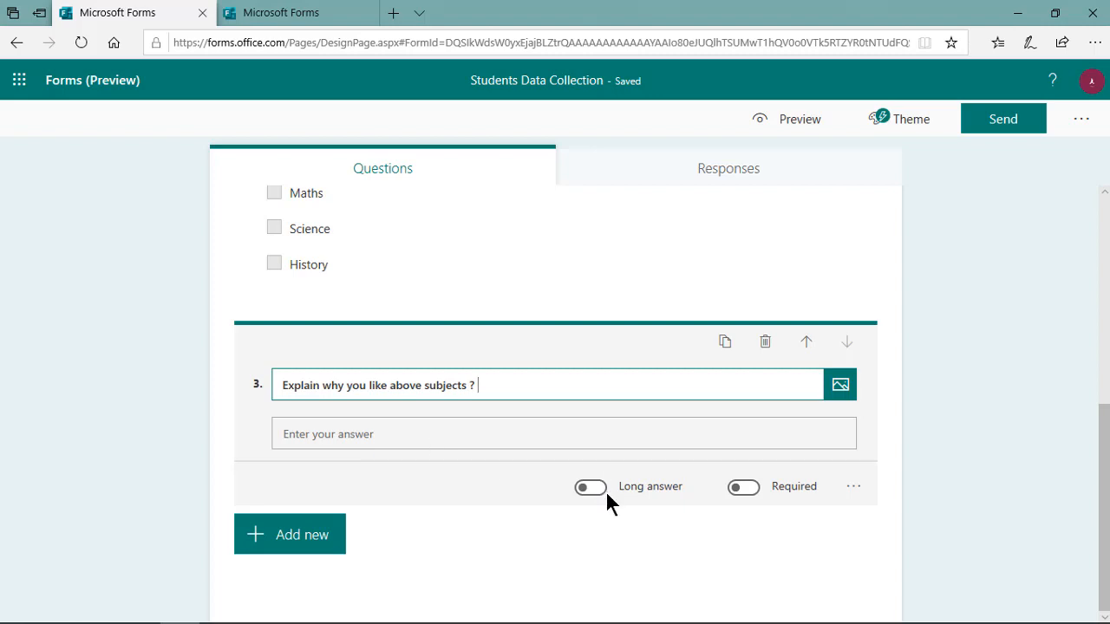
Step: Add a rating question with the text "Rate the school" as the fourth question
{"action": "left_click", "coordinate": [280, 534]}
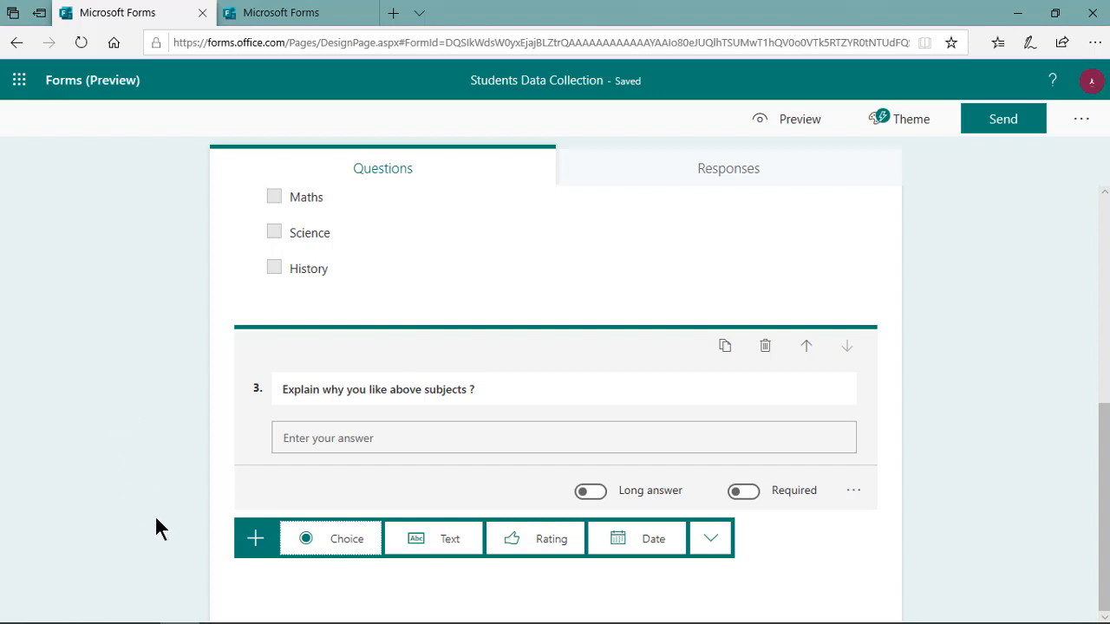
{"action": "left_click", "coordinate": [523, 544]}
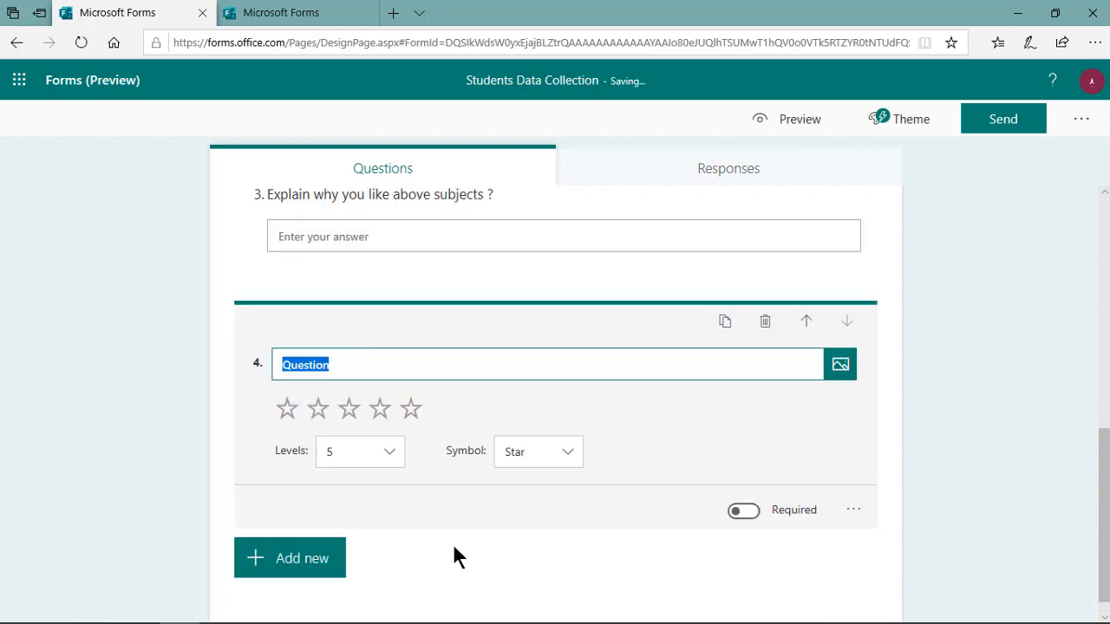
{"action": "type", "text": "Rate"}
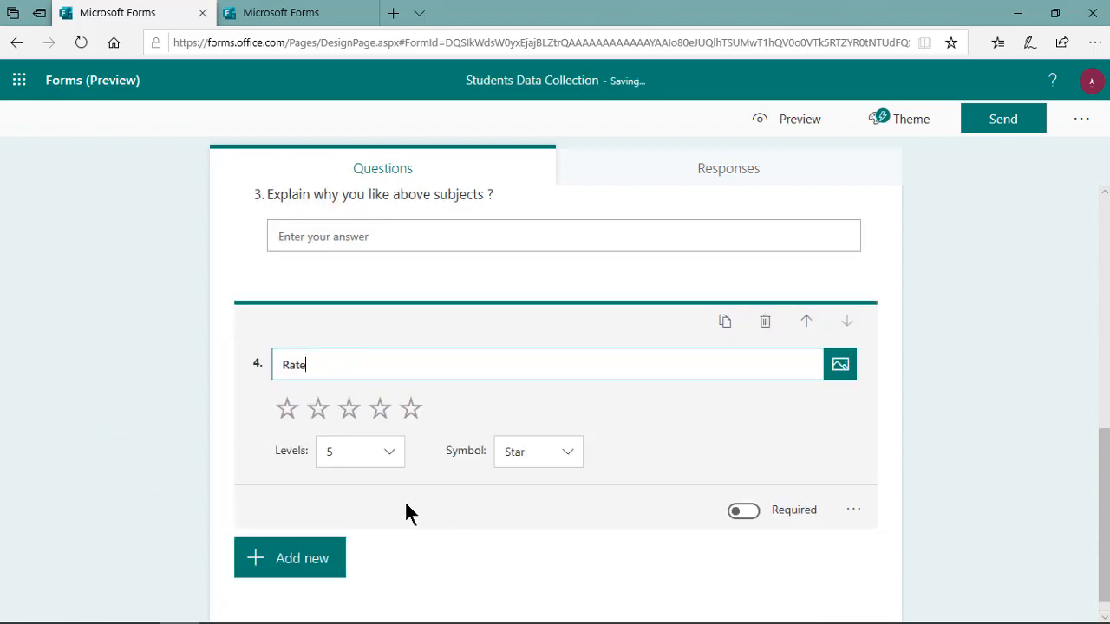
{"action": "type", "text": " the school"}
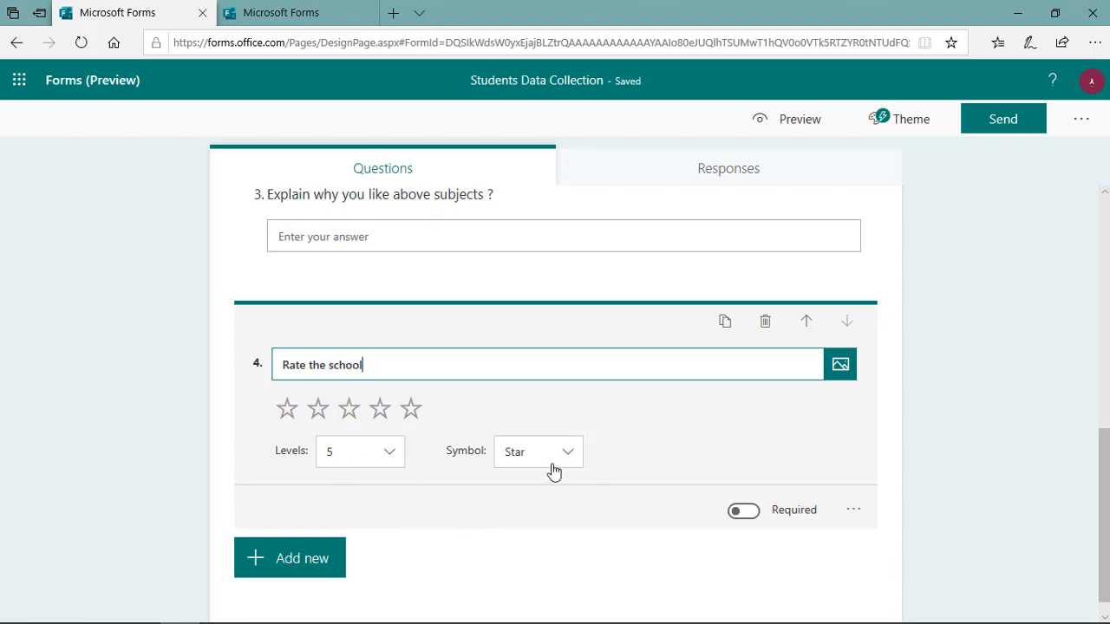
Step: Change the rating symbol of the "Rate the school" question to Number
{"action": "left_click", "coordinate": [382, 463]}
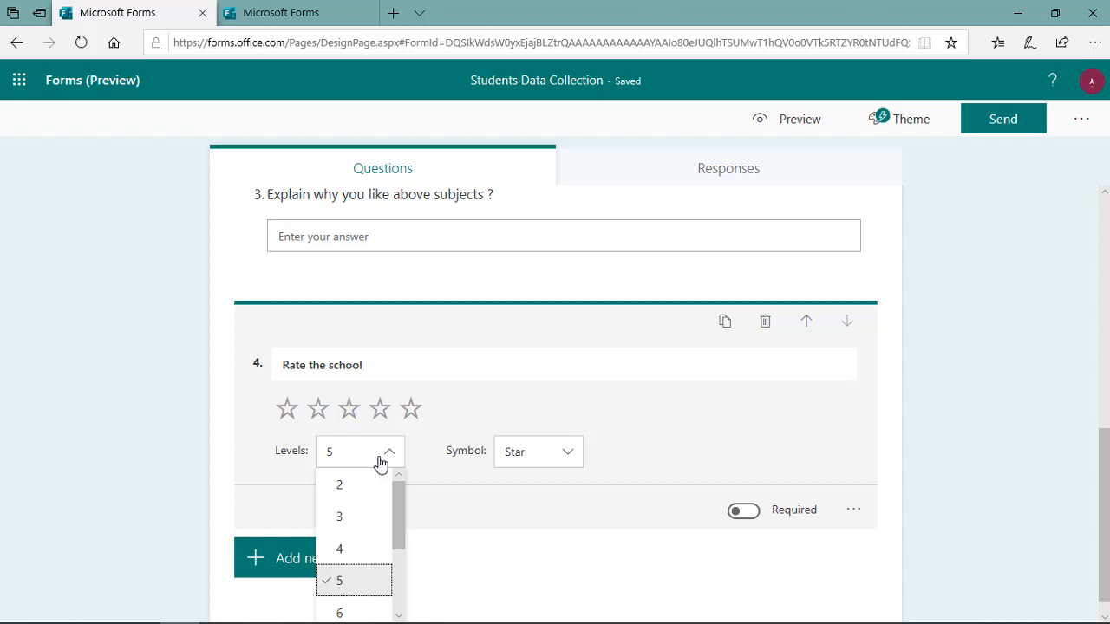
{"action": "left_click", "coordinate": [527, 460]}
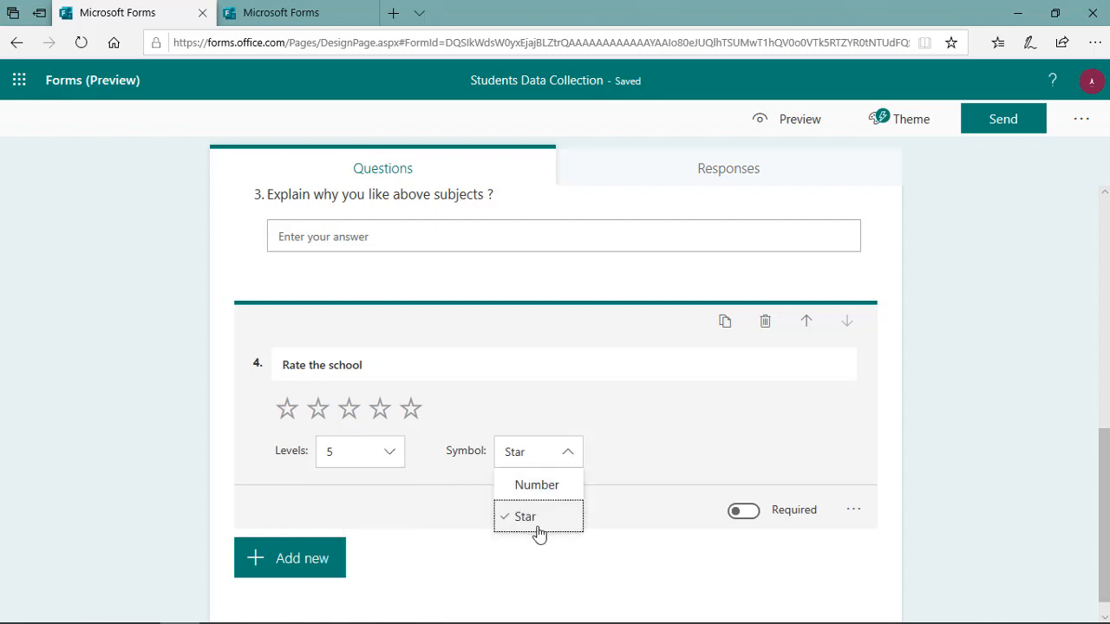
{"action": "left_click", "coordinate": [536, 488]}
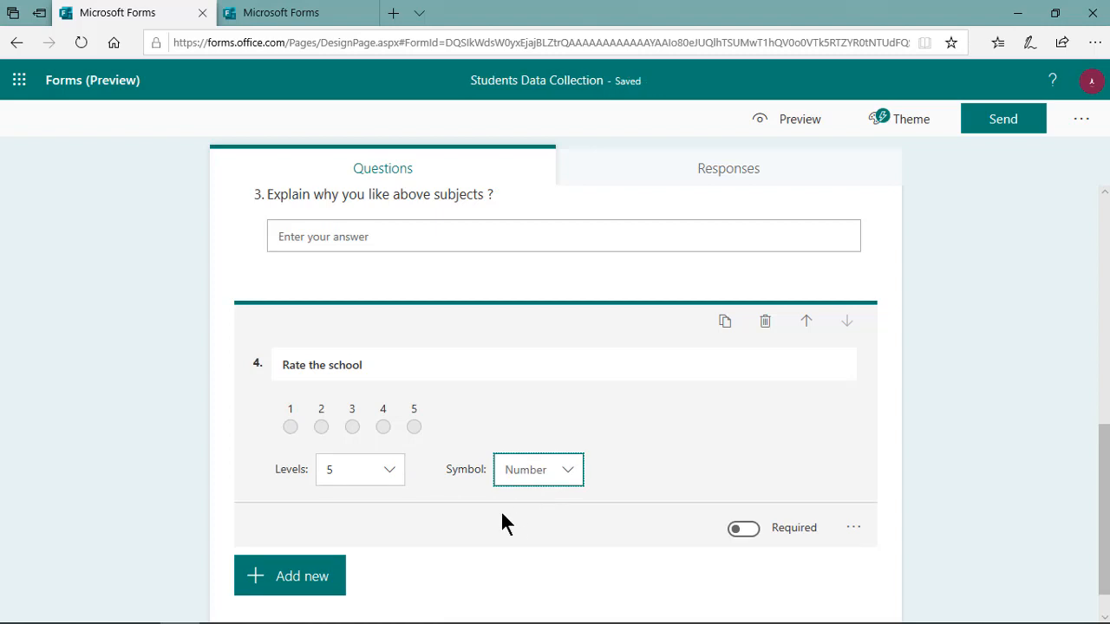
Step: Add a date question reading "Date of admission to school" and make it required
{"action": "left_click", "coordinate": [290, 574]}
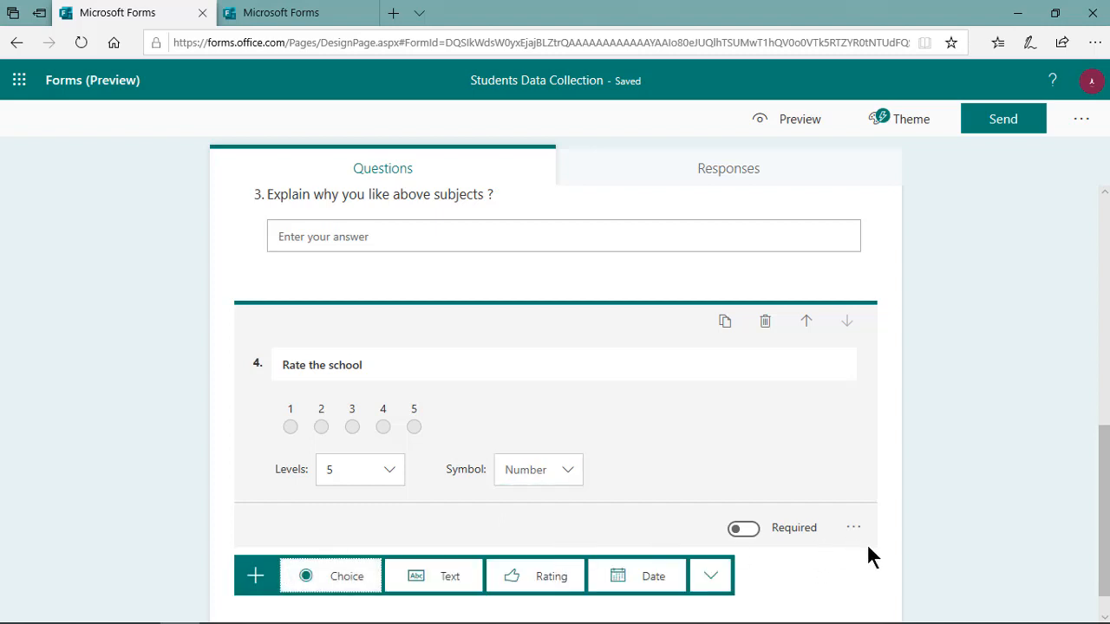
{"action": "scroll", "coordinate": [867, 544], "scroll_direction": "down", "scroll_amount": 1}
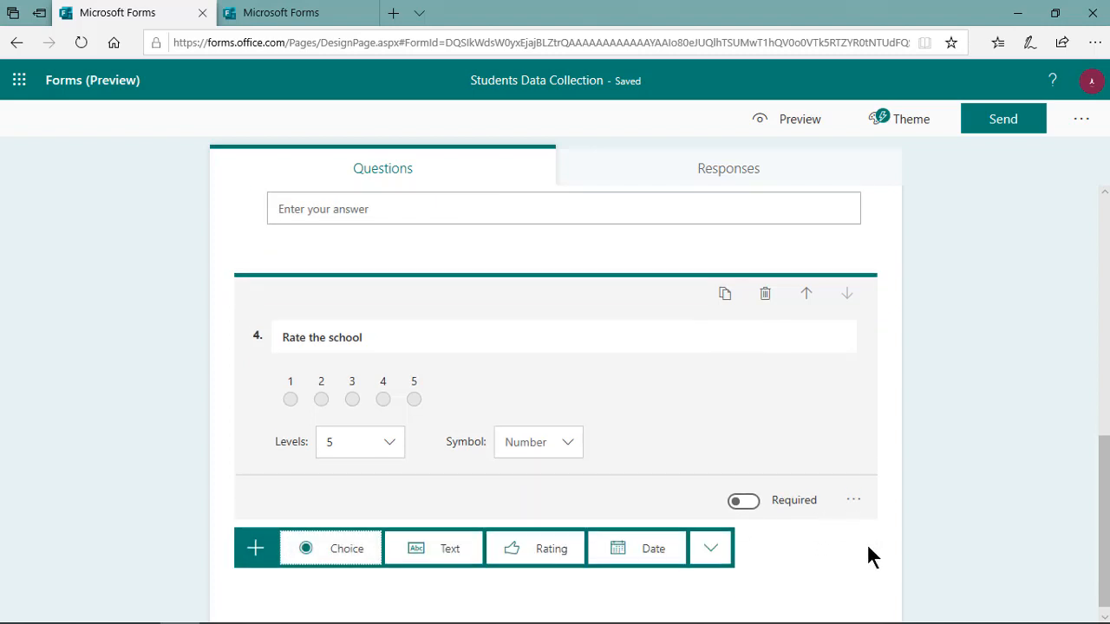
{"action": "left_click", "coordinate": [648, 545]}
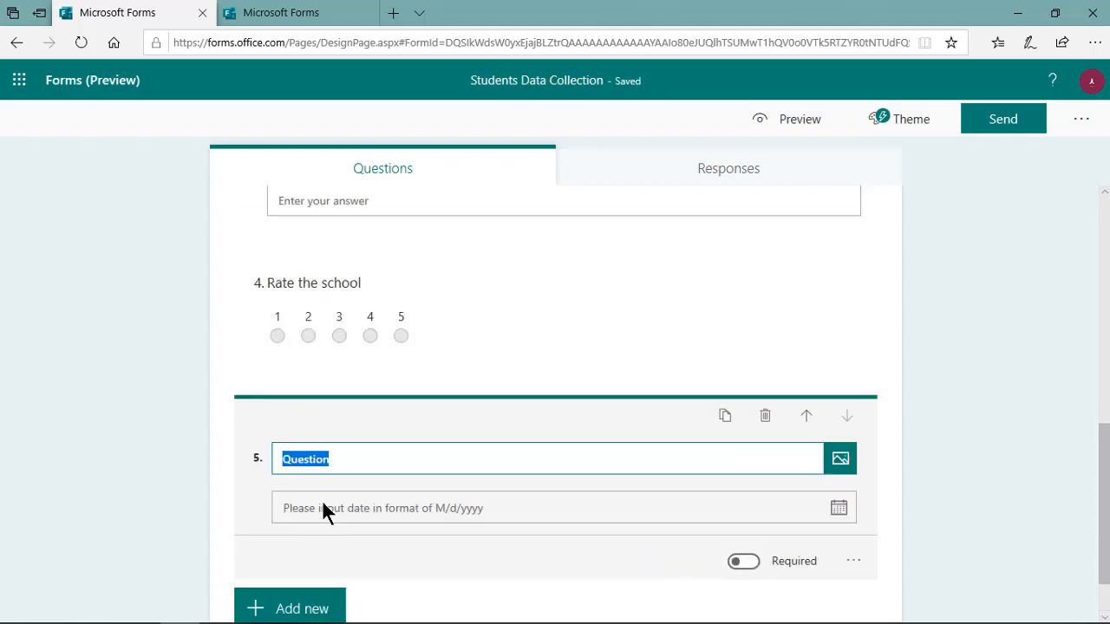
{"action": "type", "text": "Date"}
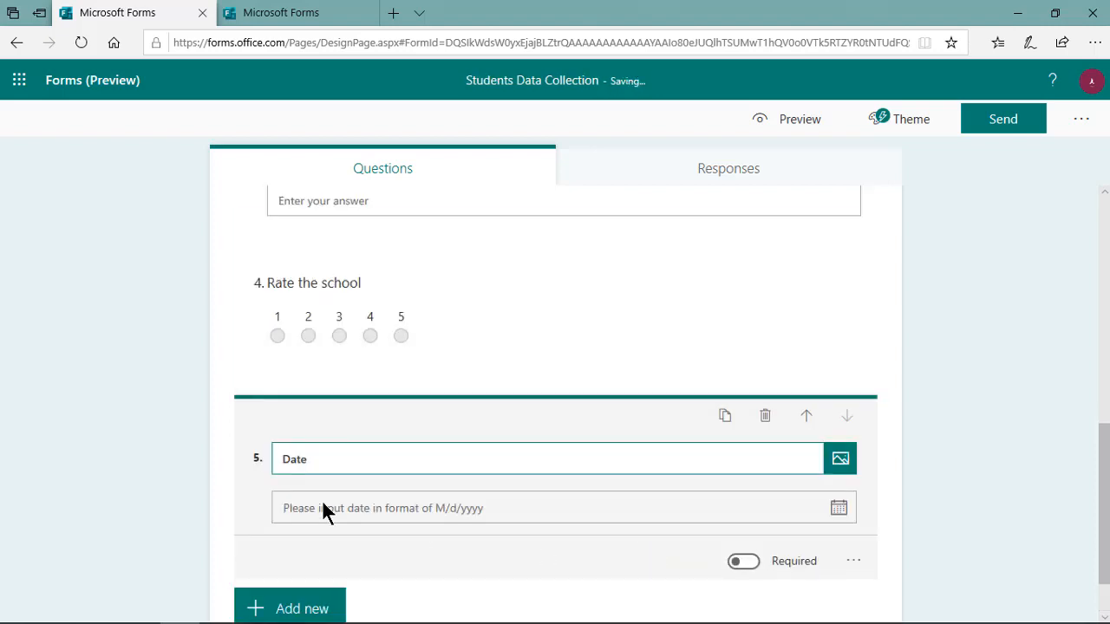
{"action": "type", "text": " of admission to school"}
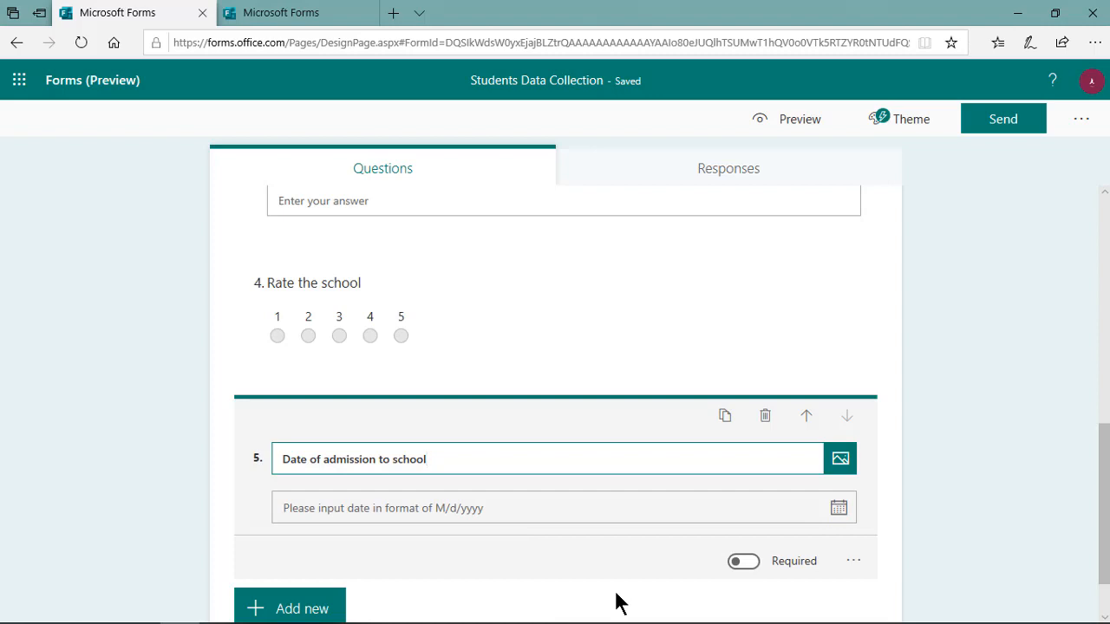
{"action": "left_click", "coordinate": [751, 562]}
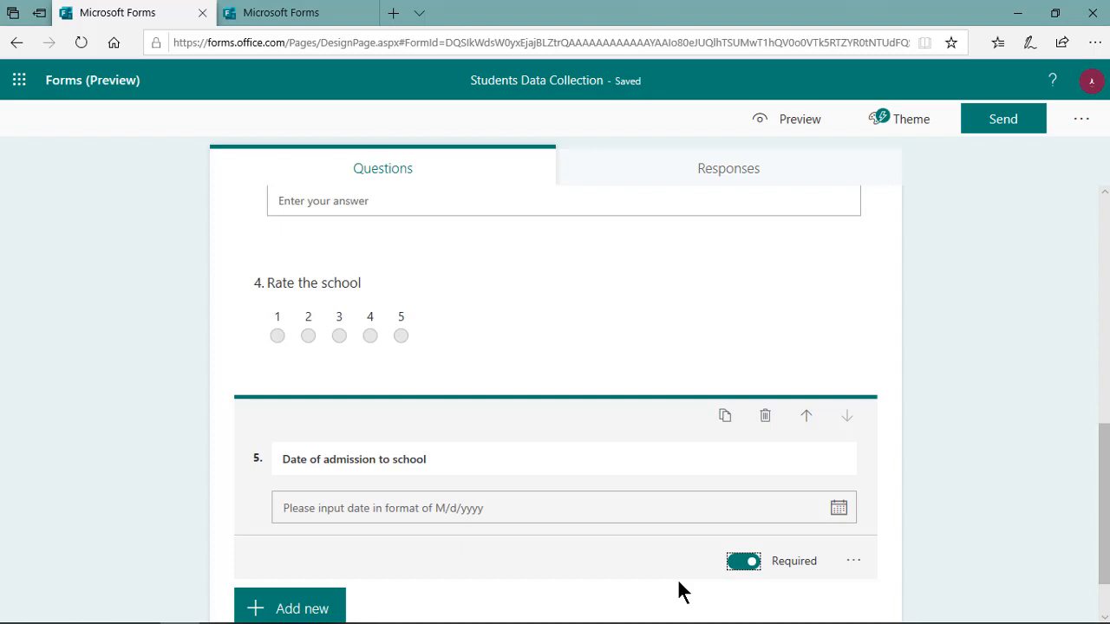
Step: Review all questions of the form, and open the form settings to examine the options for responses
{"action": "scroll", "coordinate": [679, 589], "scroll_direction": "up", "scroll_amount": 10}
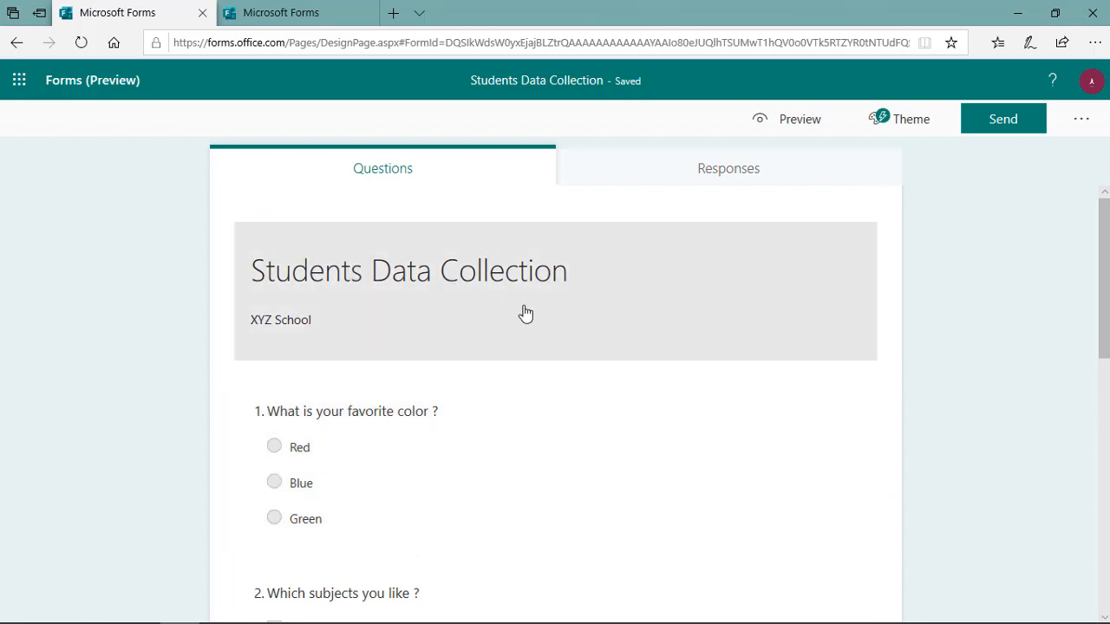
{"action": "scroll", "coordinate": [555, 381], "scroll_direction": "down", "scroll_amount": 6}
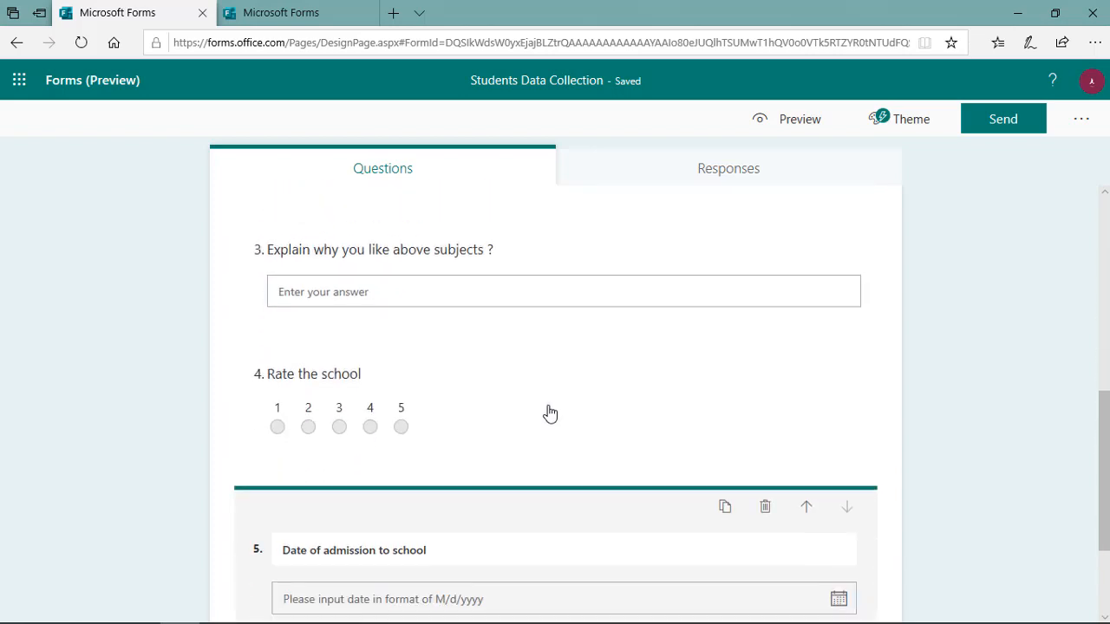
{"action": "scroll", "coordinate": [549, 413], "scroll_direction": "down", "scroll_amount": 2}
{"action": "scroll", "coordinate": [537, 481], "scroll_direction": "up", "scroll_amount": 8}
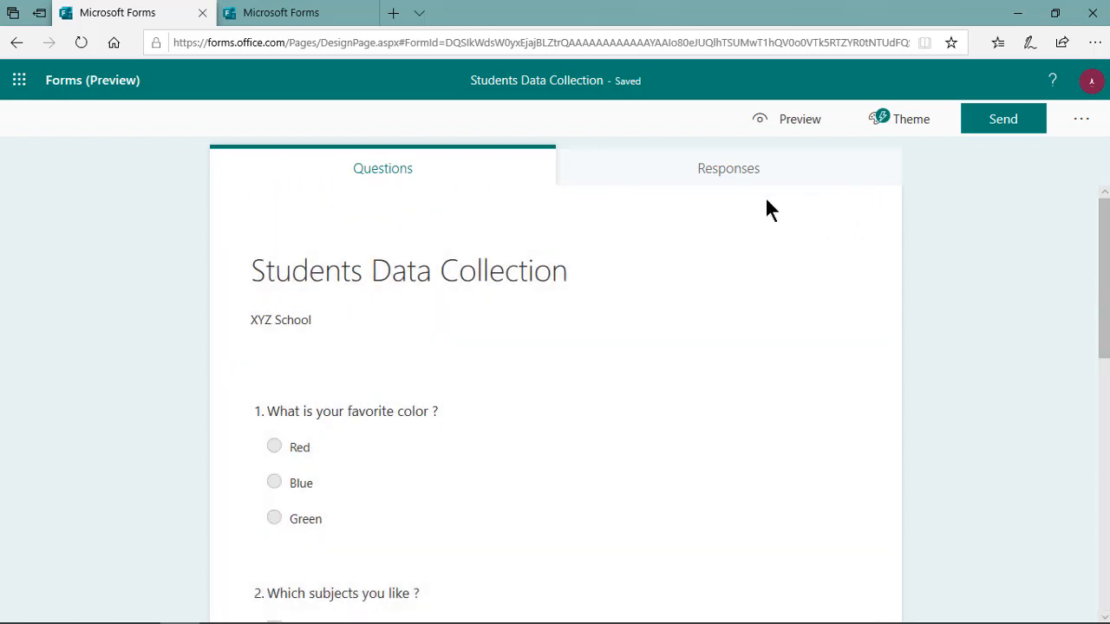
{"action": "left_click", "coordinate": [1076, 122]}
{"action": "left_click", "coordinate": [968, 166]}
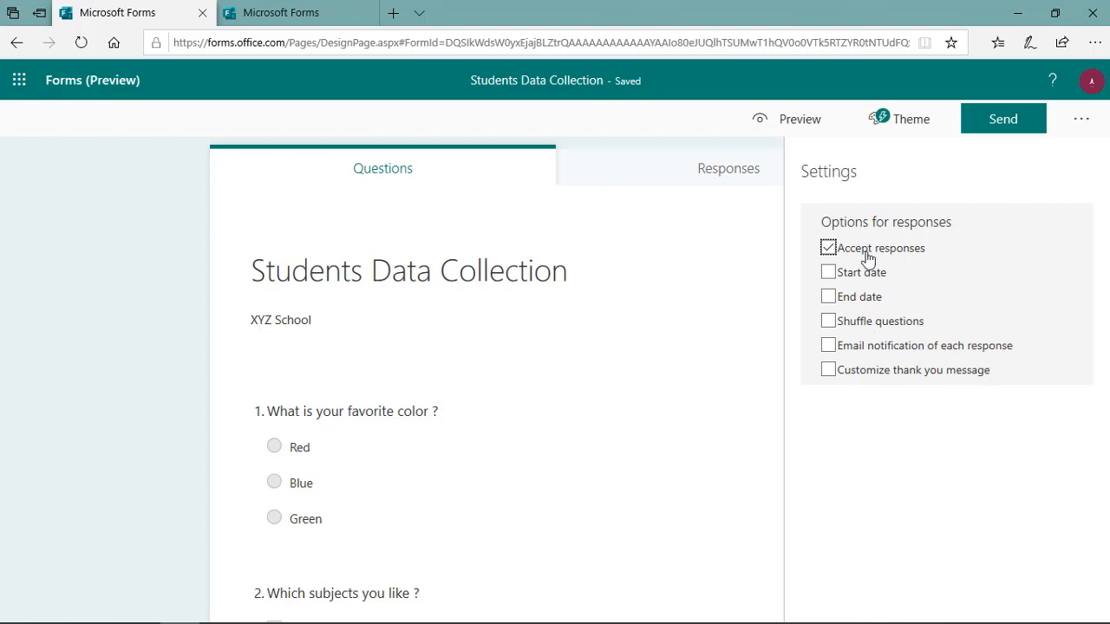
Step: Apply the illustrated classroom theme with the brown header to the form and open the form's preview
{"action": "left_click", "coordinate": [893, 129]}
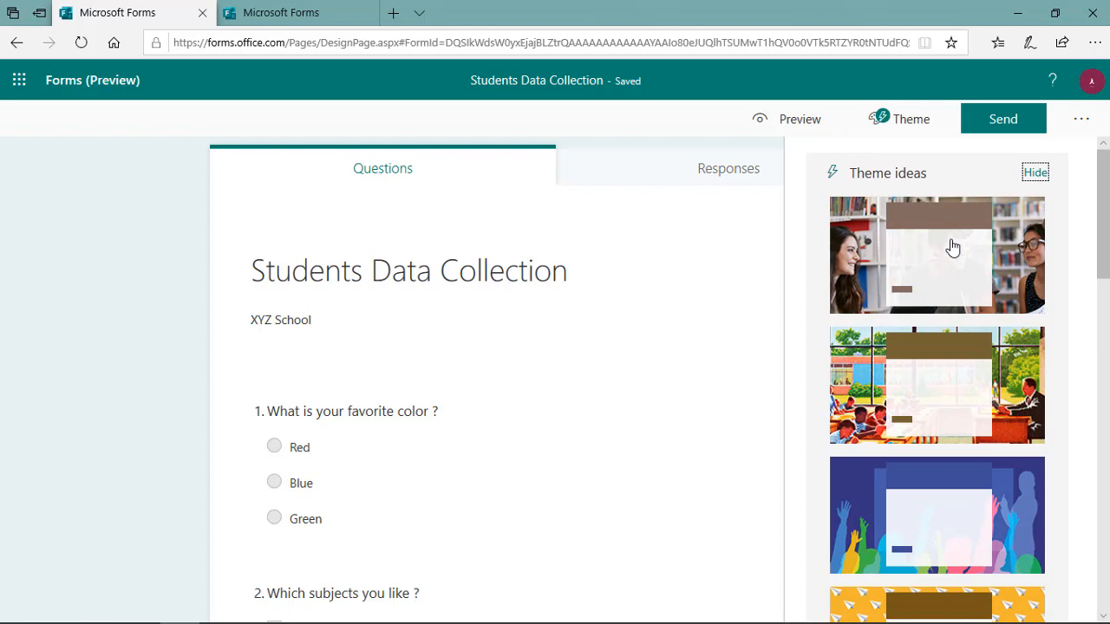
{"action": "scroll", "coordinate": [907, 317], "scroll_direction": "down", "scroll_amount": 1}
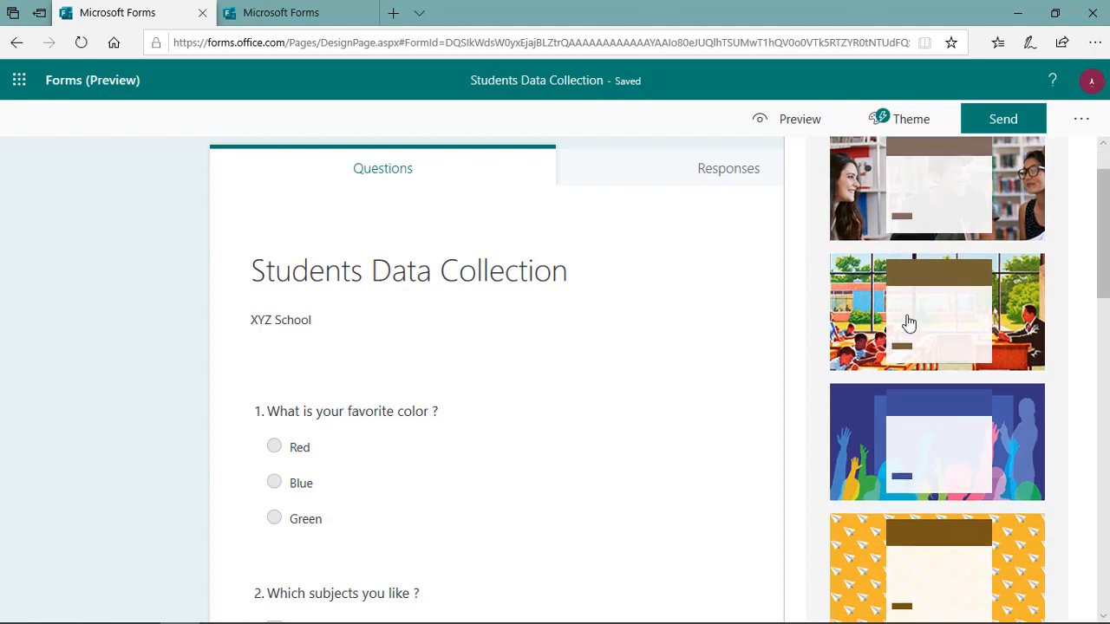
{"action": "scroll", "coordinate": [997, 329], "scroll_direction": "down", "scroll_amount": 15}
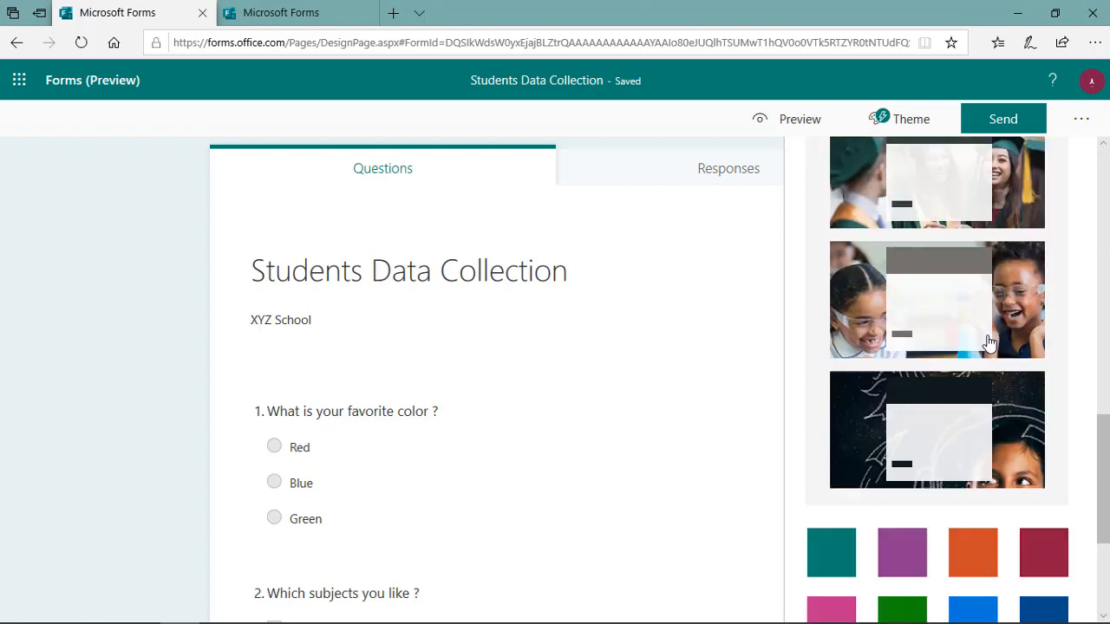
{"action": "scroll", "coordinate": [990, 344], "scroll_direction": "down", "scroll_amount": 1}
{"action": "scroll", "coordinate": [944, 440], "scroll_direction": "up", "scroll_amount": 7}
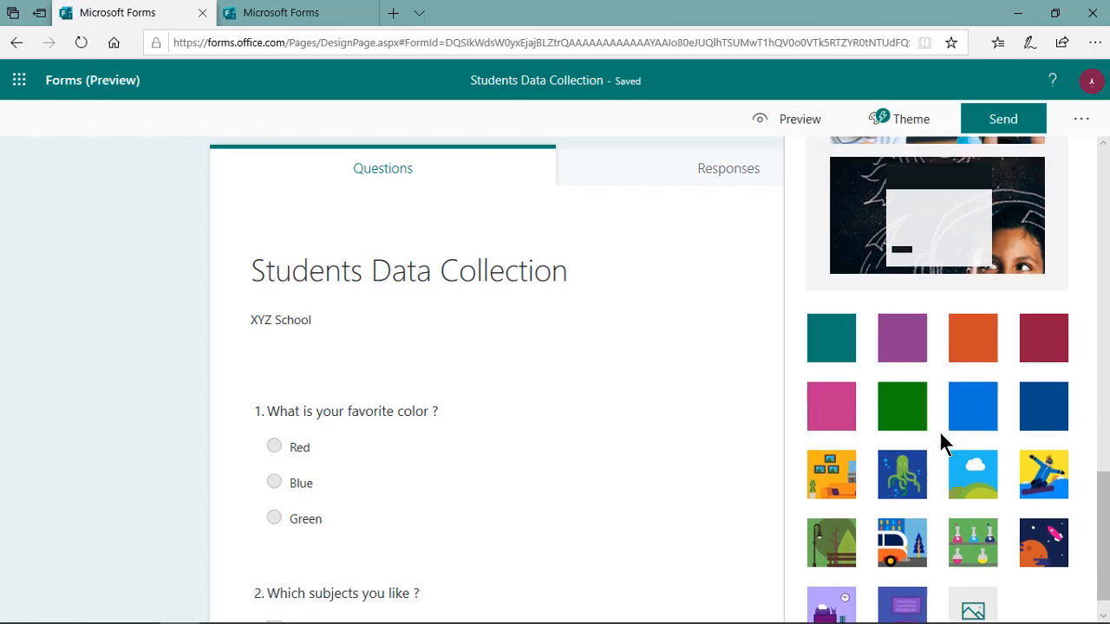
{"action": "scroll", "coordinate": [939, 430], "scroll_direction": "up", "scroll_amount": 7}
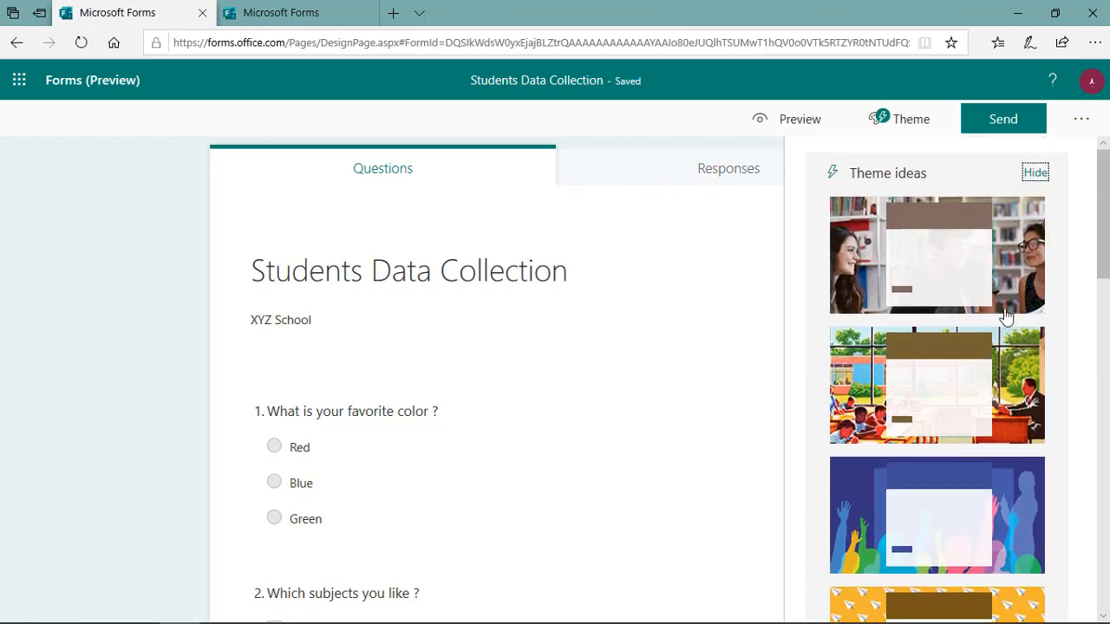
{"action": "left_click", "coordinate": [865, 406]}
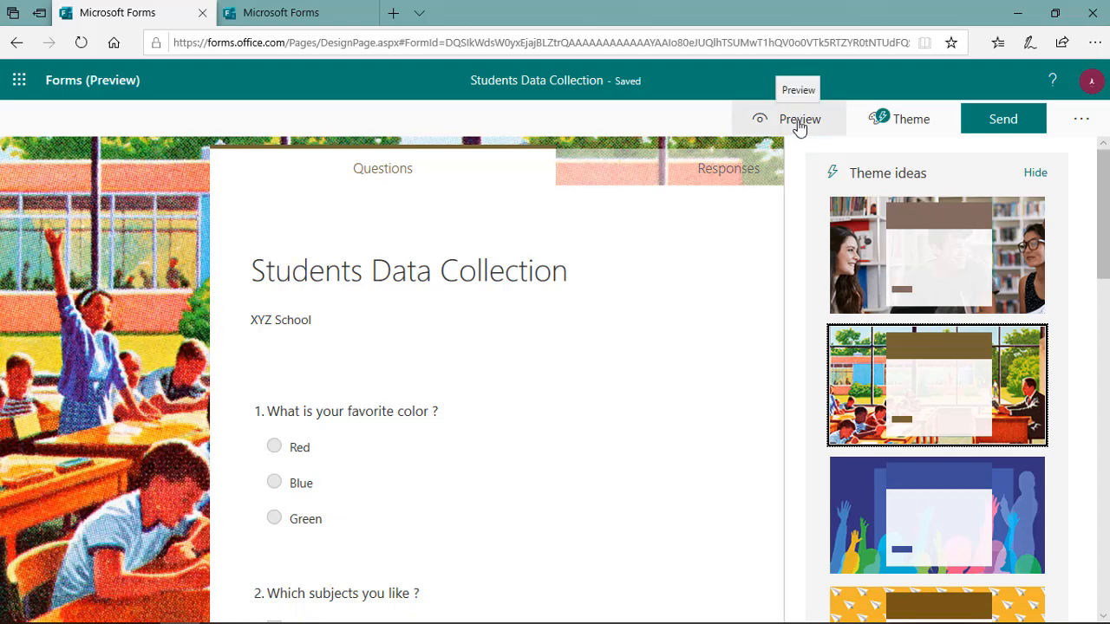
{"action": "left_click", "coordinate": [799, 122]}
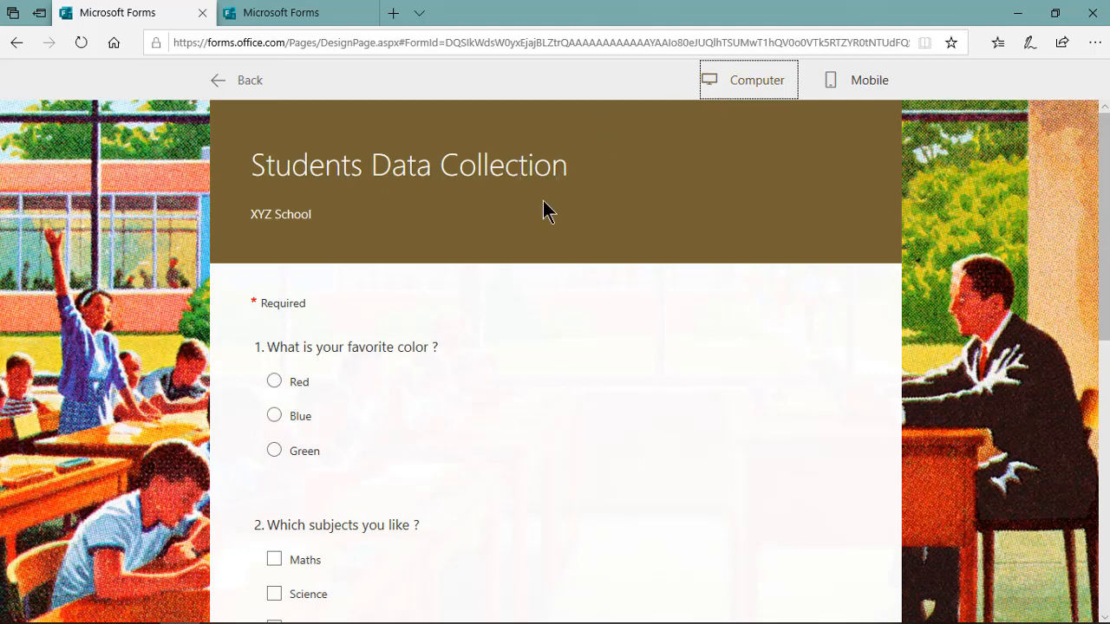
Step: Review the whole form preview in the computer and mobile layouts, and return to the form editor
{"action": "scroll", "coordinate": [543, 208], "scroll_direction": "down", "scroll_amount": 4}
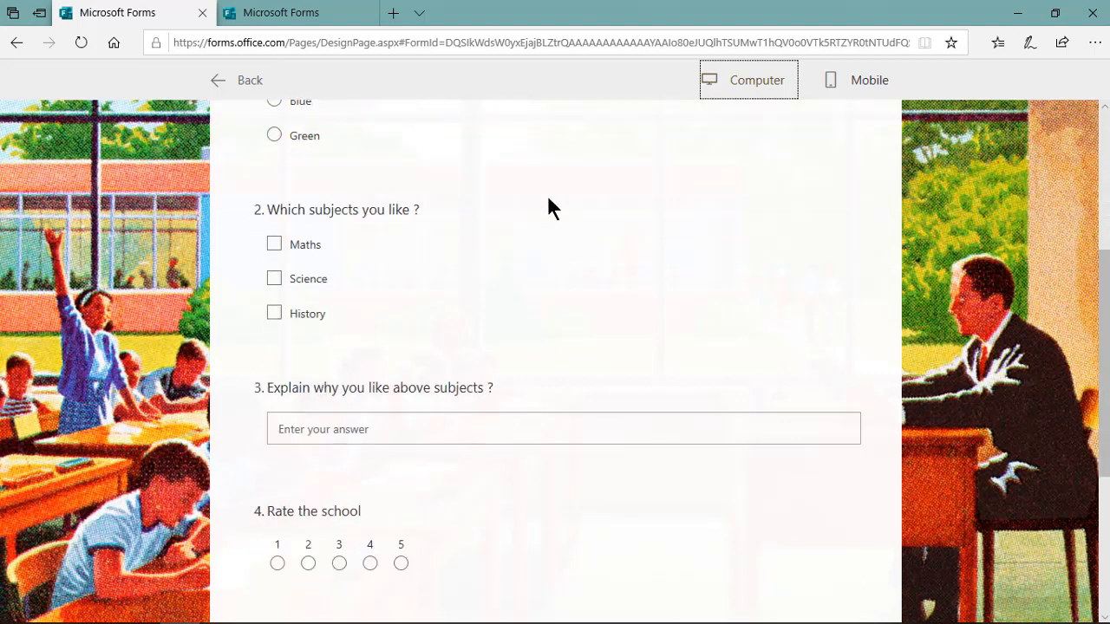
{"action": "scroll", "coordinate": [547, 198], "scroll_direction": "down", "scroll_amount": 4}
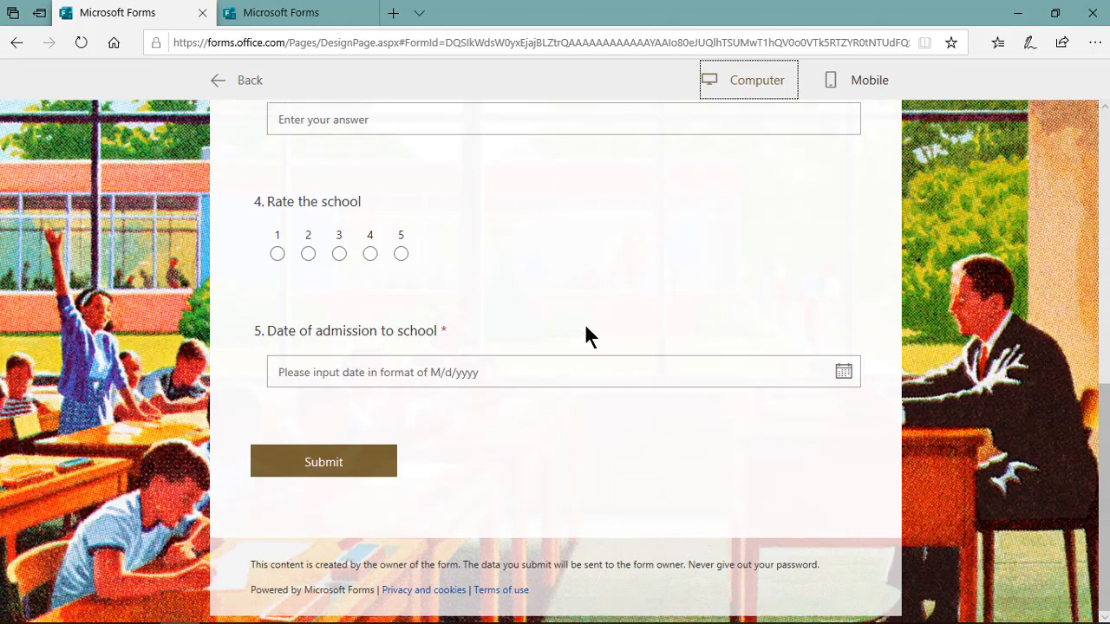
{"action": "scroll", "coordinate": [584, 324], "scroll_direction": "up", "scroll_amount": 8}
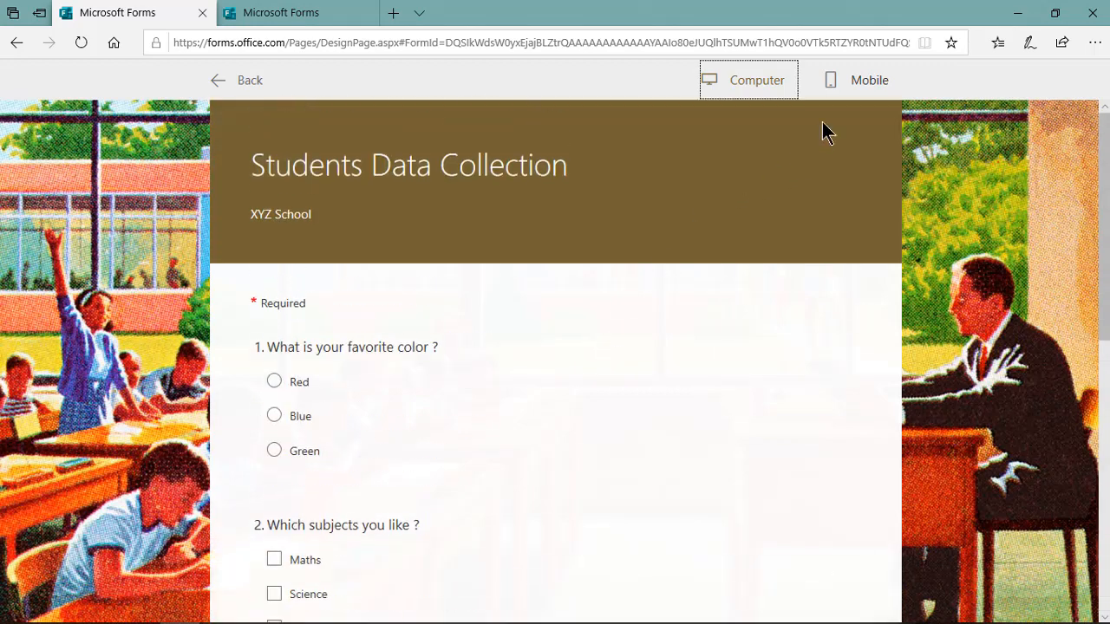
{"action": "left_click", "coordinate": [865, 80]}
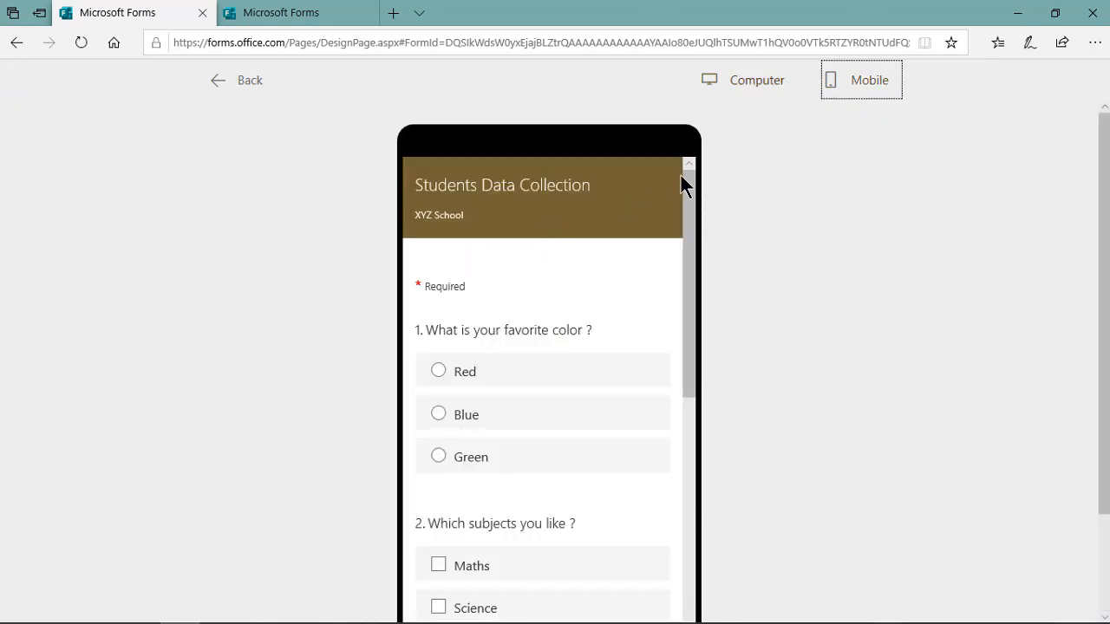
{"action": "left_click_drag", "start_coordinate": [686, 193], "coordinate": [696, 484]}
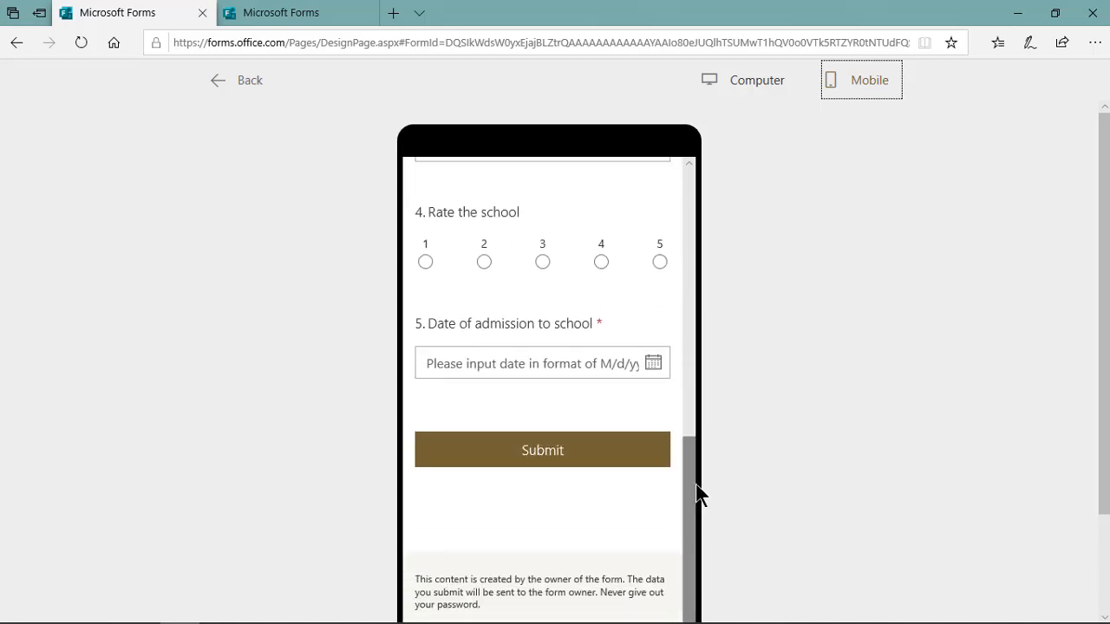
{"action": "left_click", "coordinate": [217, 81]}
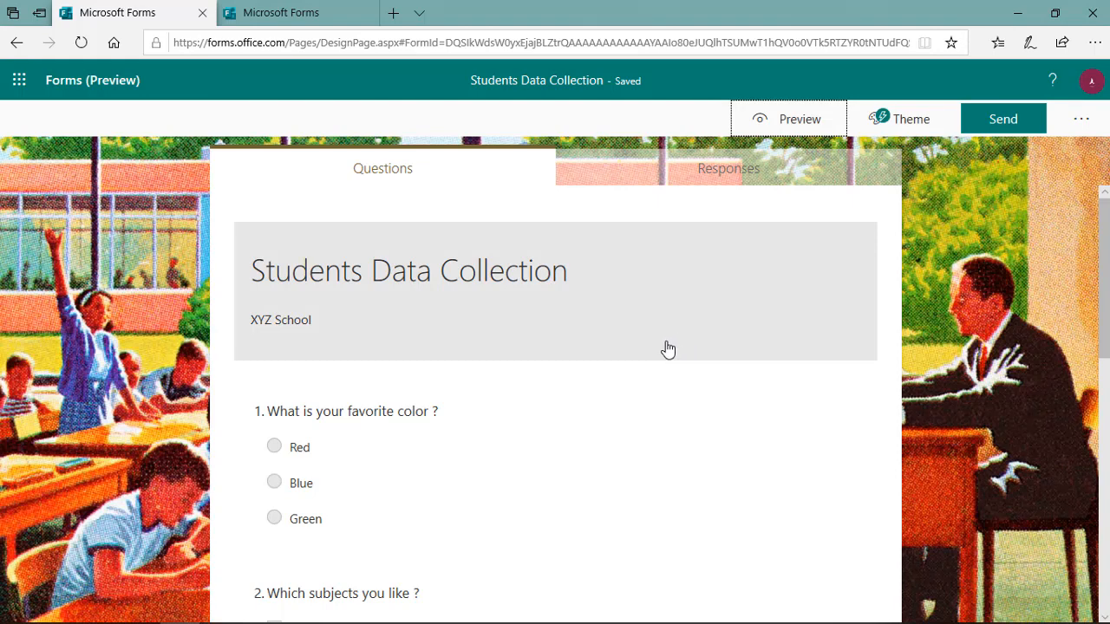
Step: Open the form's sharing options, examine the QR code, embed and email methods, and return to the link method
{"action": "left_click", "coordinate": [992, 128]}
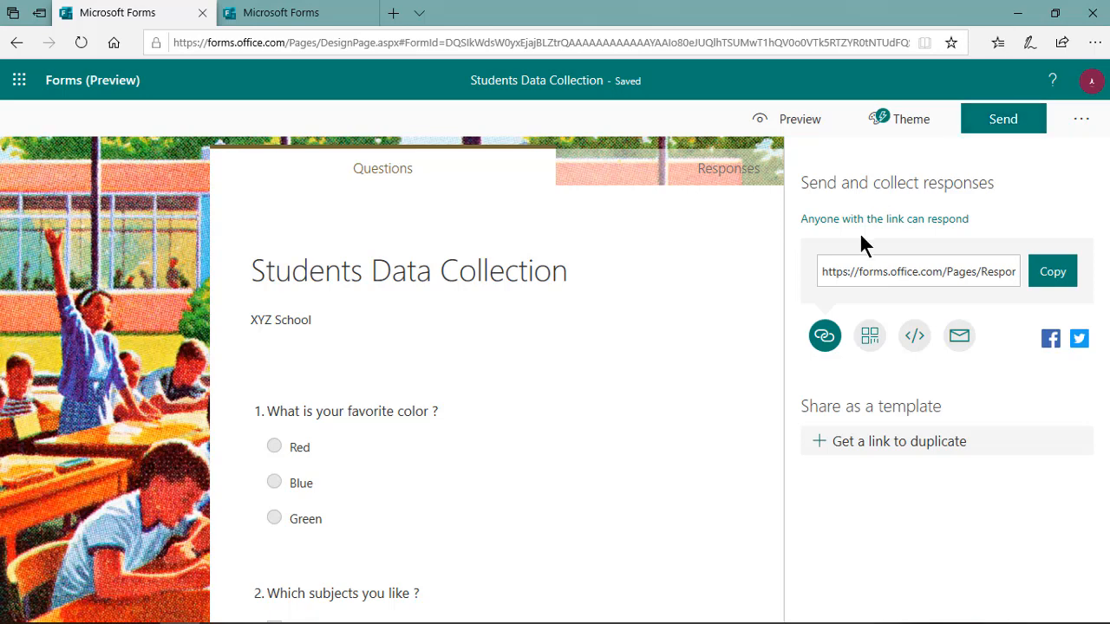
{"action": "left_click", "coordinate": [822, 338]}
{"action": "left_click", "coordinate": [868, 341]}
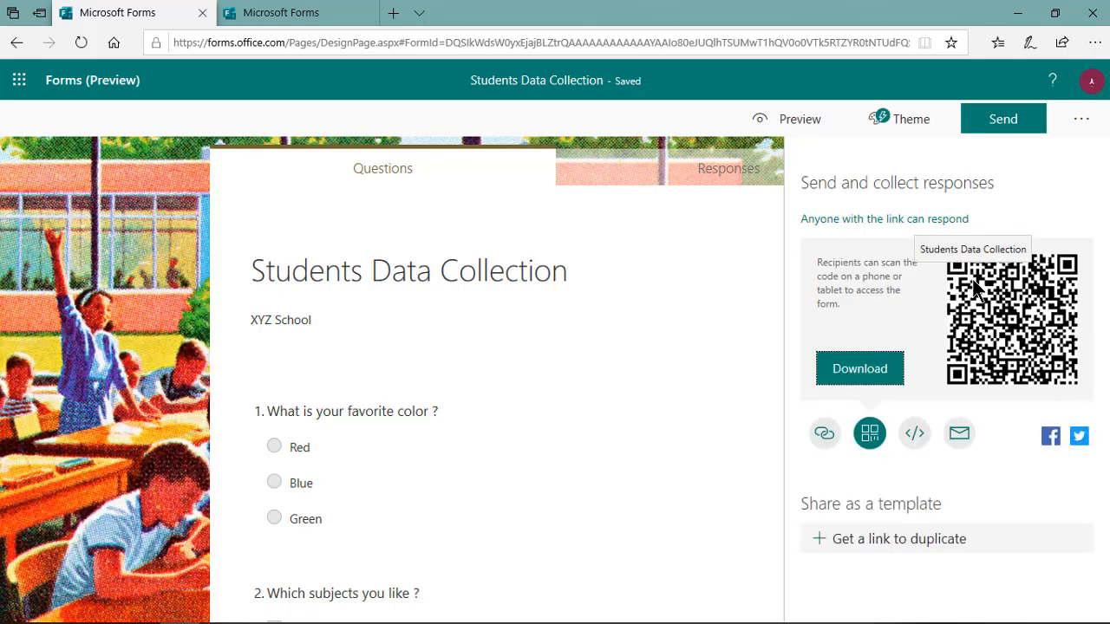
{"action": "left_click", "coordinate": [912, 434]}
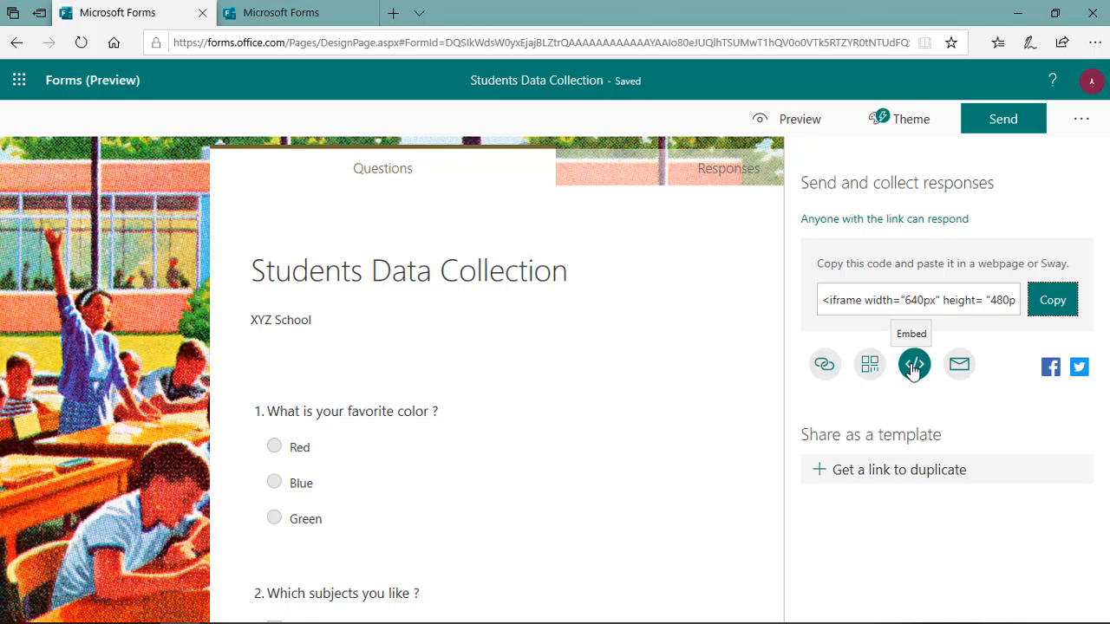
{"action": "left_click", "coordinate": [959, 364]}
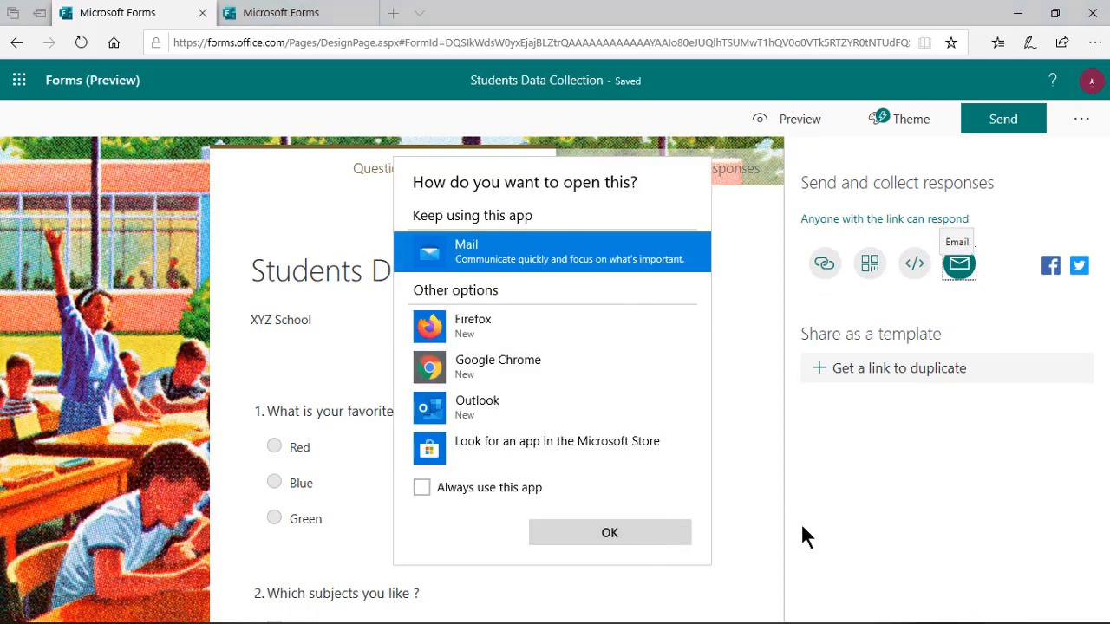
{"action": "left_click", "coordinate": [823, 262]}
{"action": "left_click", "coordinate": [822, 262]}
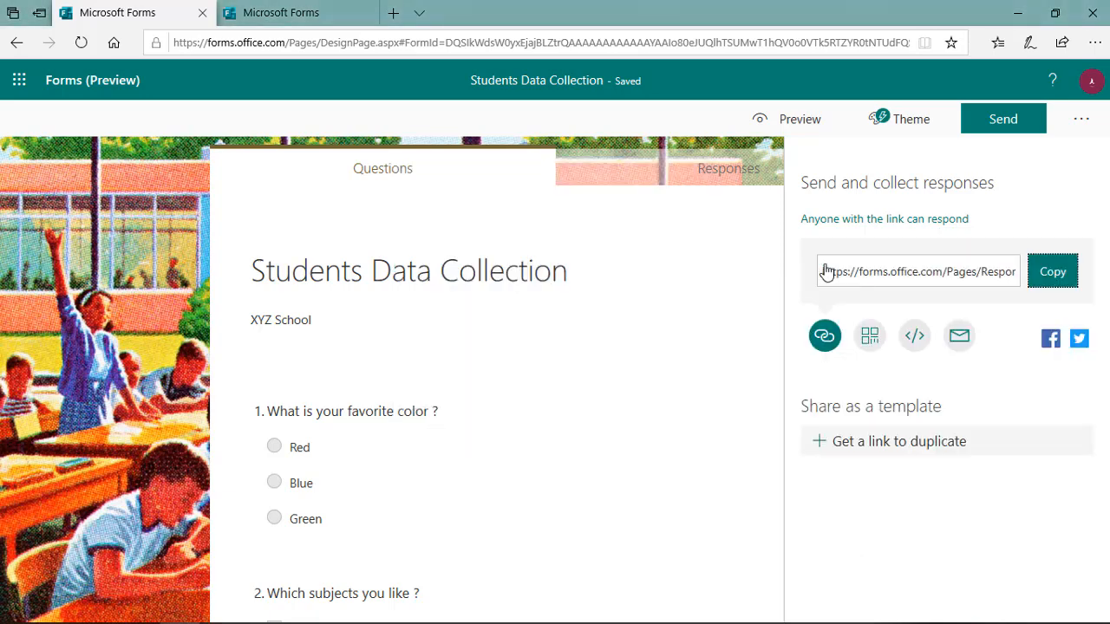
Step: Copy the form's response link and open it in a new browser tab
{"action": "left_click", "coordinate": [1052, 274]}
{"action": "left_click", "coordinate": [393, 13]}
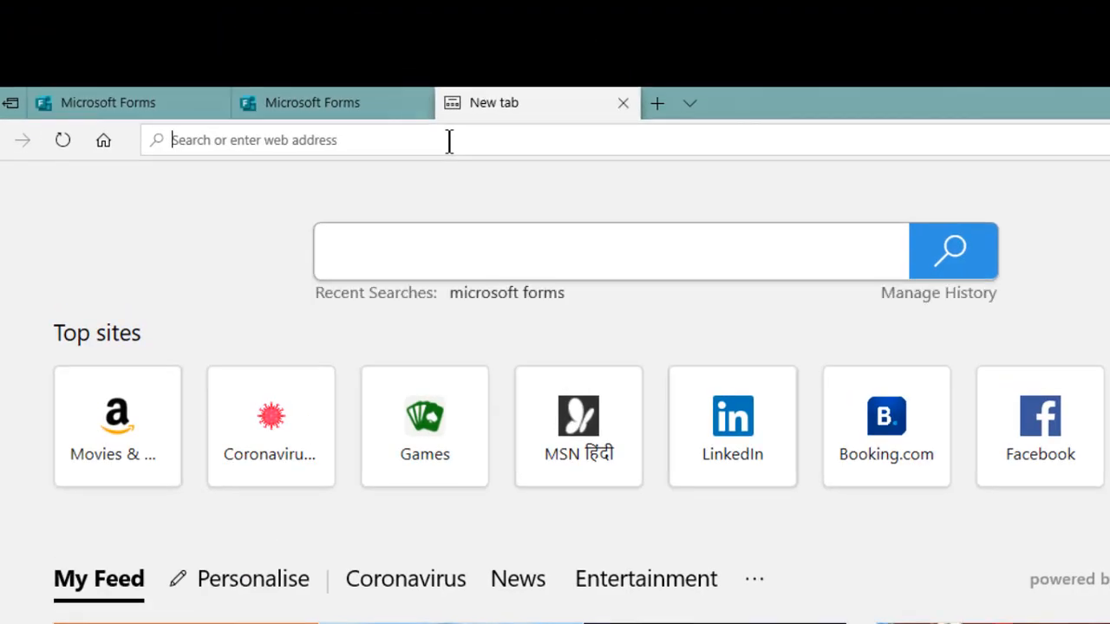
{"action": "key", "text": "ctrl+v"}
{"action": "key", "text": "Return"}
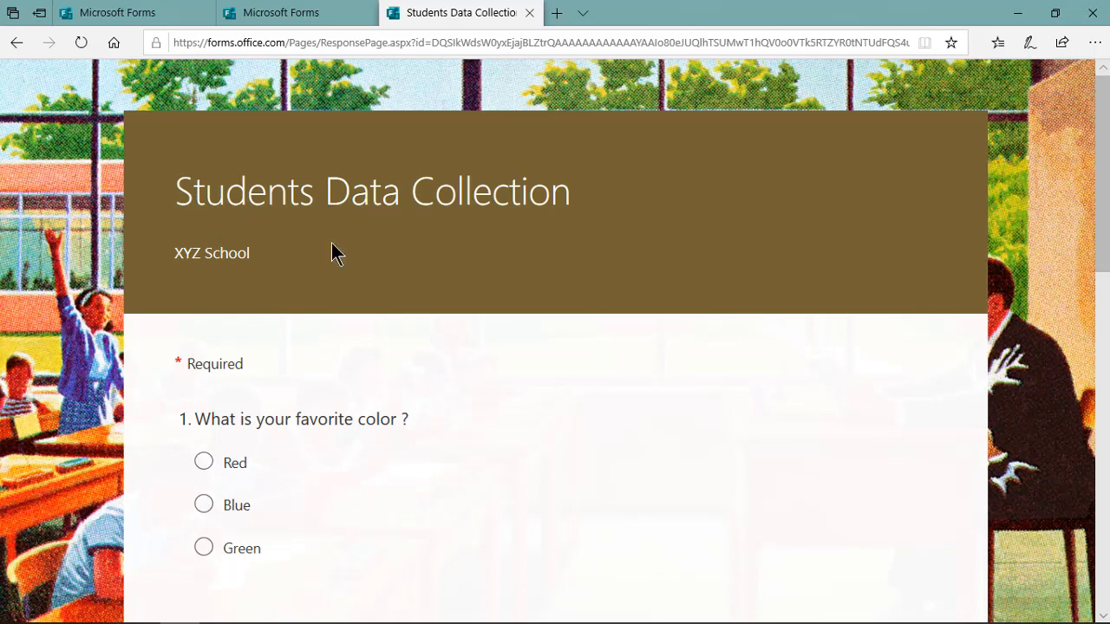
Step: Answer the favorite color question with Red and choose Maths and Science as the liked subjects
{"action": "scroll", "coordinate": [380, 244], "scroll_direction": "down", "scroll_amount": 2}
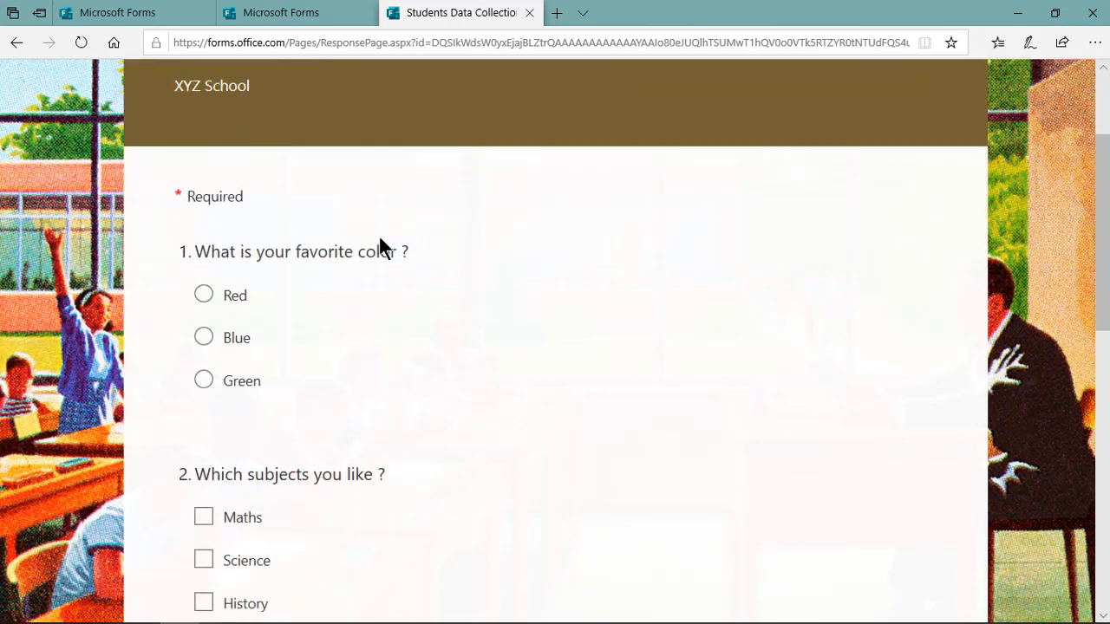
{"action": "left_click", "coordinate": [204, 295]}
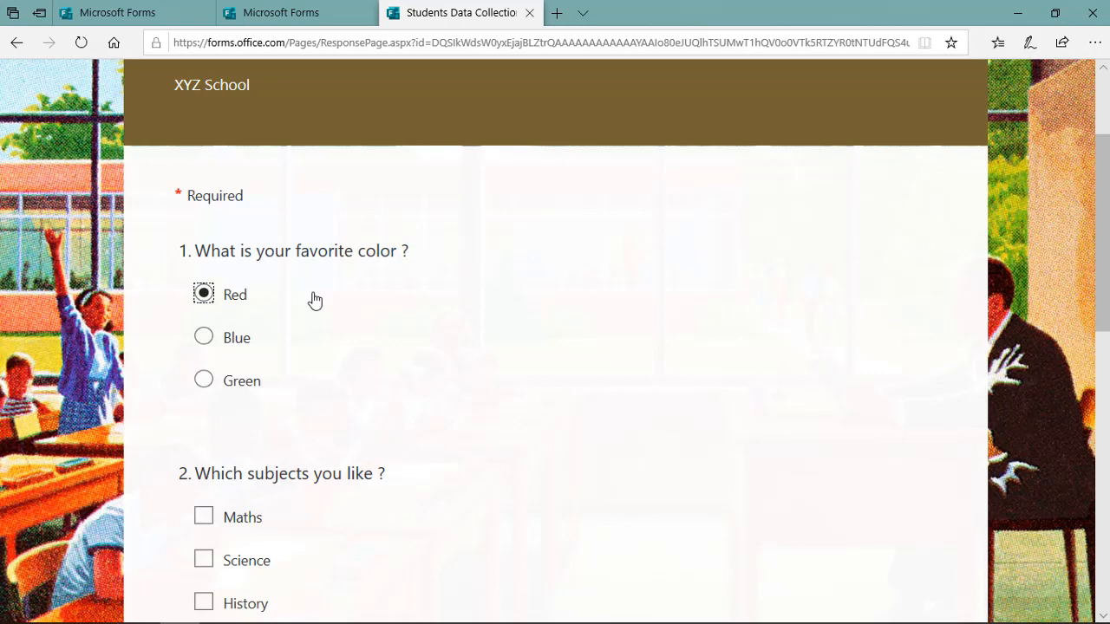
{"action": "scroll", "coordinate": [315, 300], "scroll_direction": "down", "scroll_amount": 1}
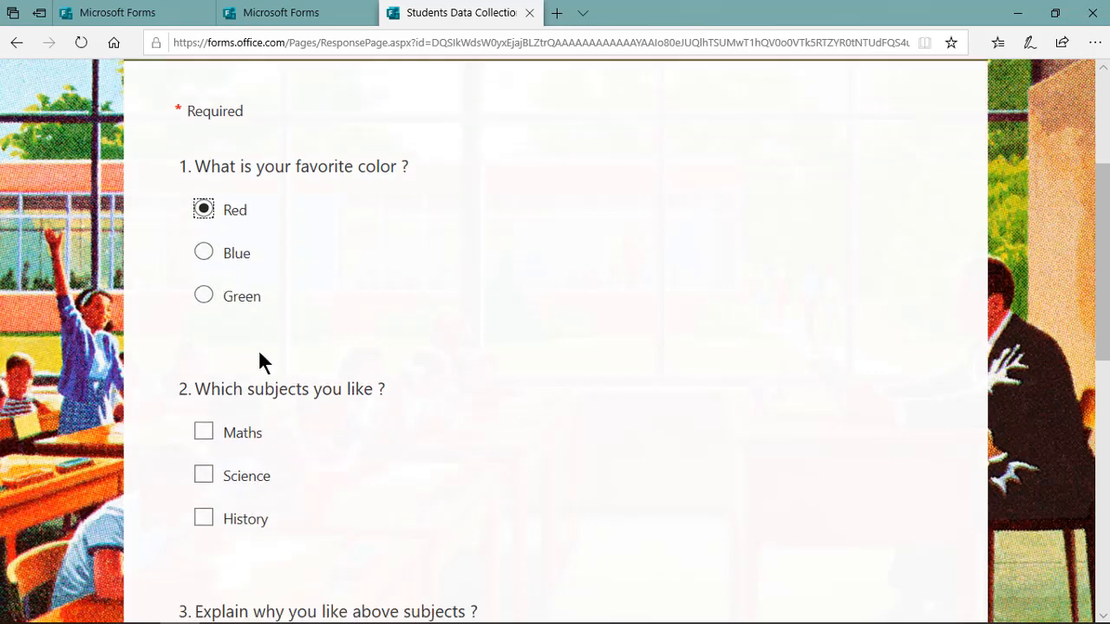
{"action": "left_click", "coordinate": [202, 432]}
{"action": "left_click", "coordinate": [204, 476]}
Step: Enter "its fun" as the explanation for liking the subjects and rate the school 5
{"action": "scroll", "coordinate": [530, 389], "scroll_direction": "down", "scroll_amount": 3}
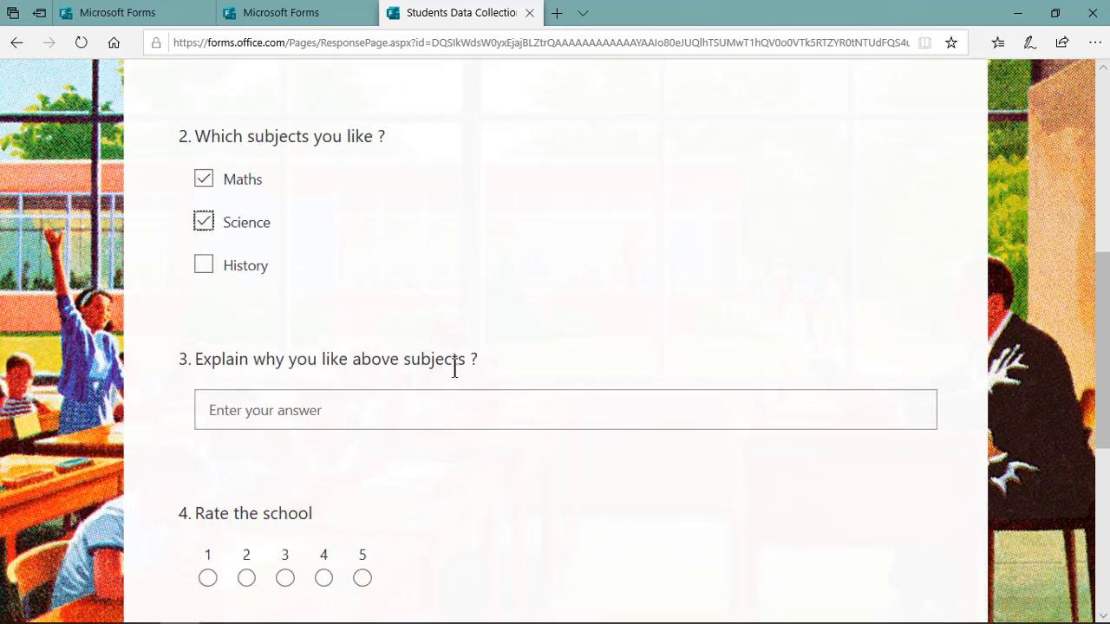
{"action": "left_click", "coordinate": [303, 404]}
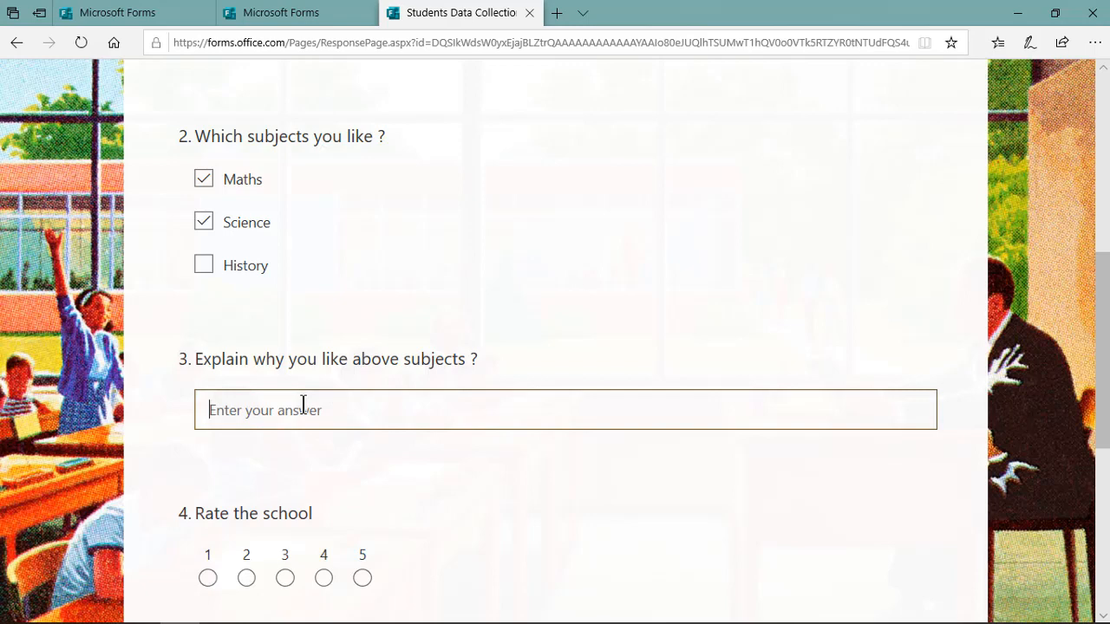
{"action": "type", "text": "its fun"}
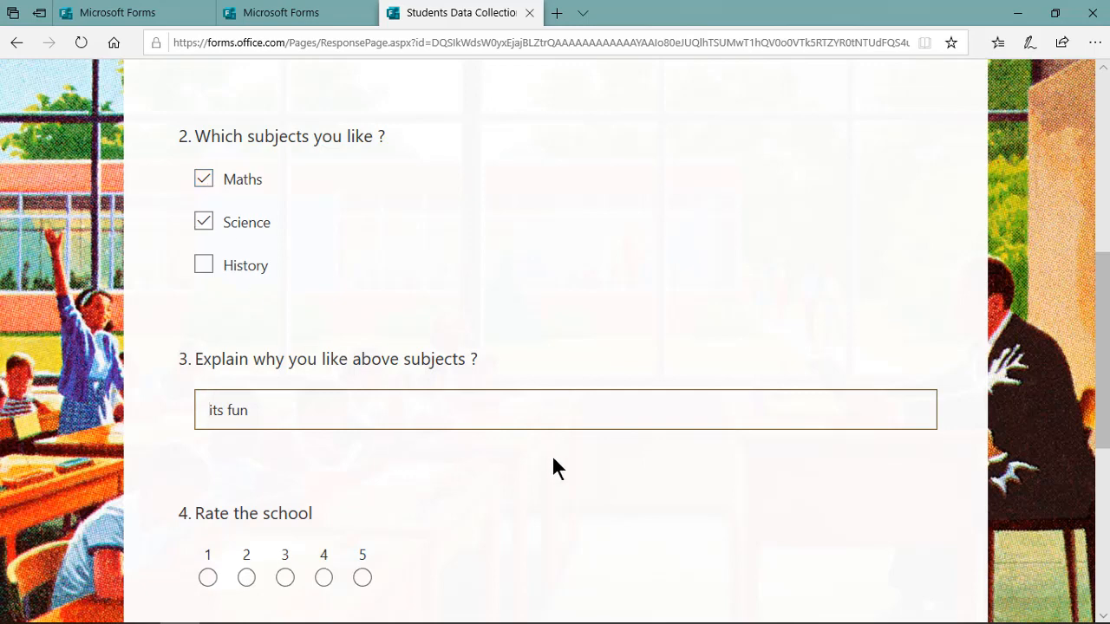
{"action": "scroll", "coordinate": [552, 464], "scroll_direction": "down", "scroll_amount": 2}
{"action": "left_click", "coordinate": [362, 409]}
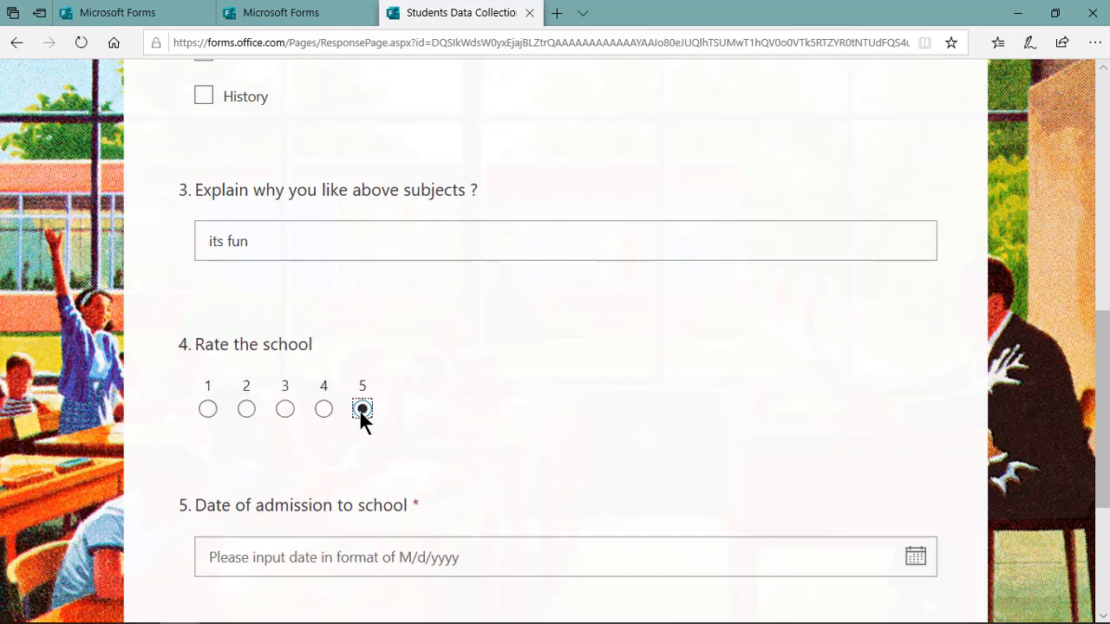
Step: Set the date of admission to school to 5/4/2020 and submit the response
{"action": "scroll", "coordinate": [371, 447], "scroll_direction": "down", "scroll_amount": 2}
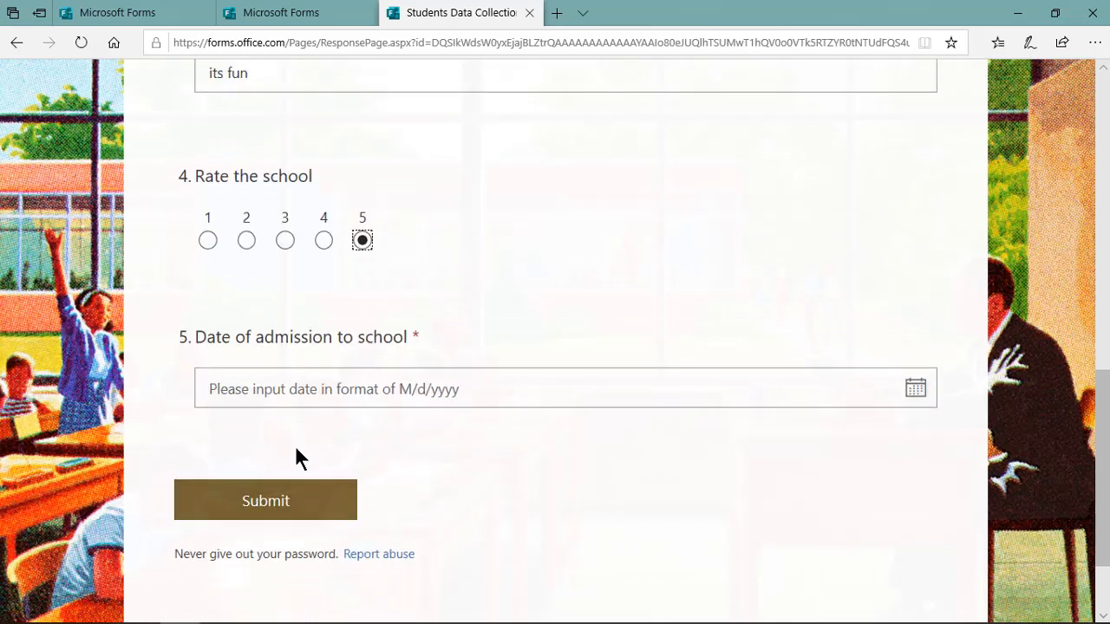
{"action": "left_click", "coordinate": [912, 389]}
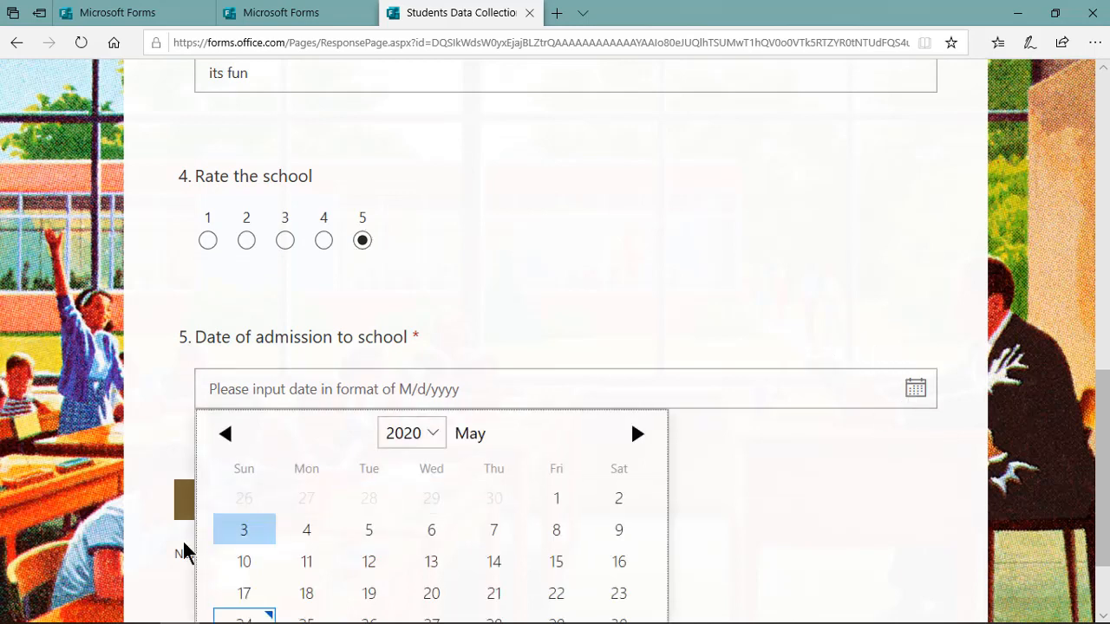
{"action": "left_click", "coordinate": [306, 531]}
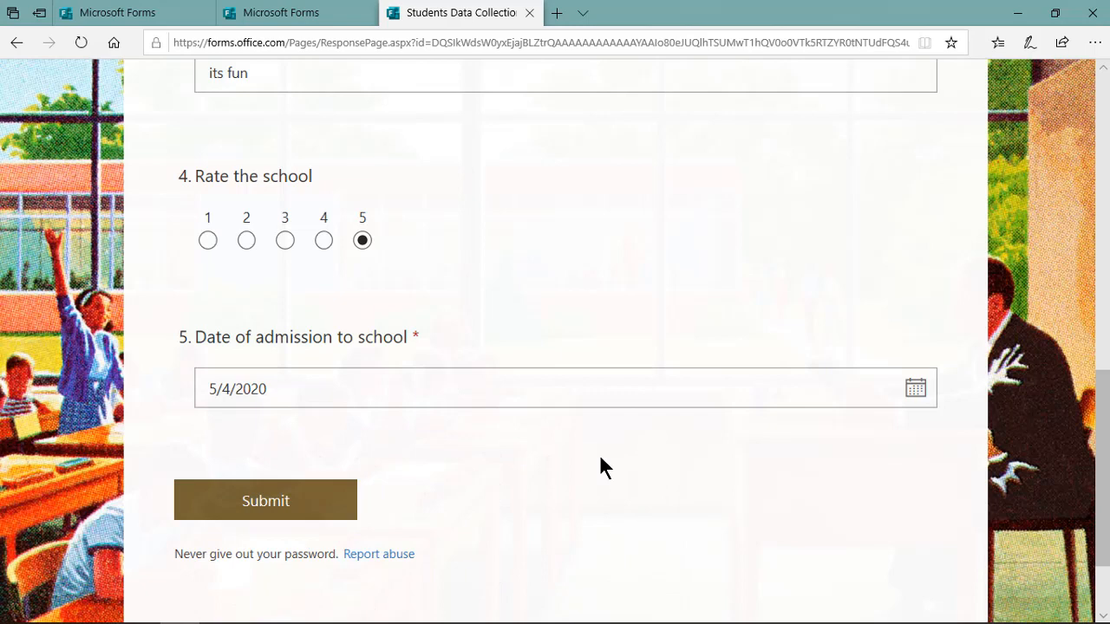
{"action": "scroll", "coordinate": [599, 463], "scroll_direction": "down", "scroll_amount": 1}
{"action": "left_click", "coordinate": [262, 386]}
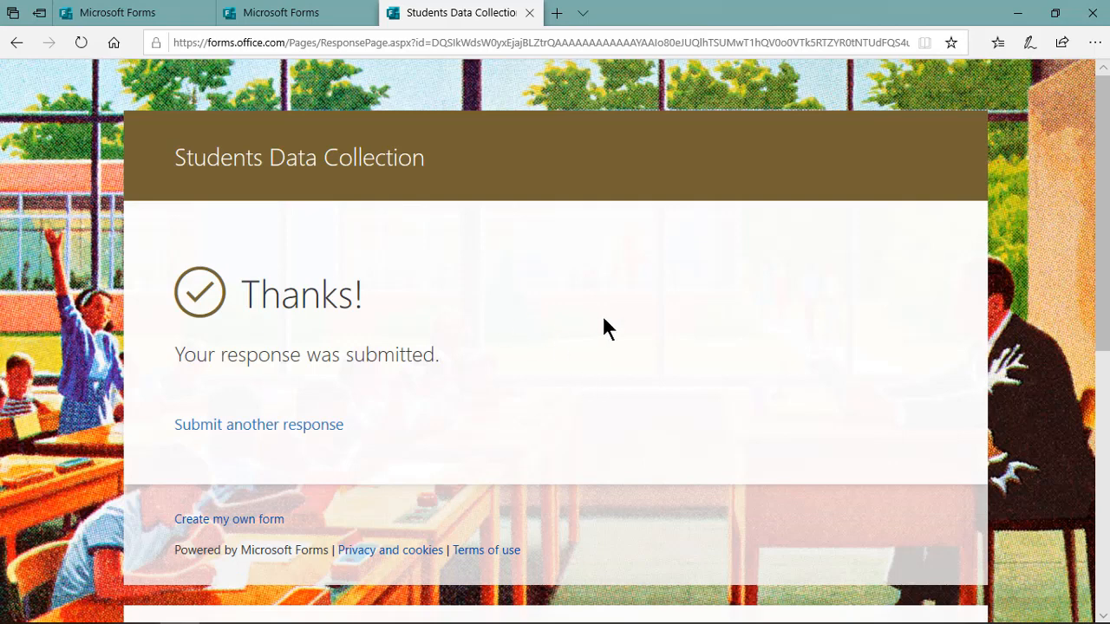
Step: Return to the form editor's browser tab and examine the response summary for all five questions
{"action": "left_click", "coordinate": [141, 12]}
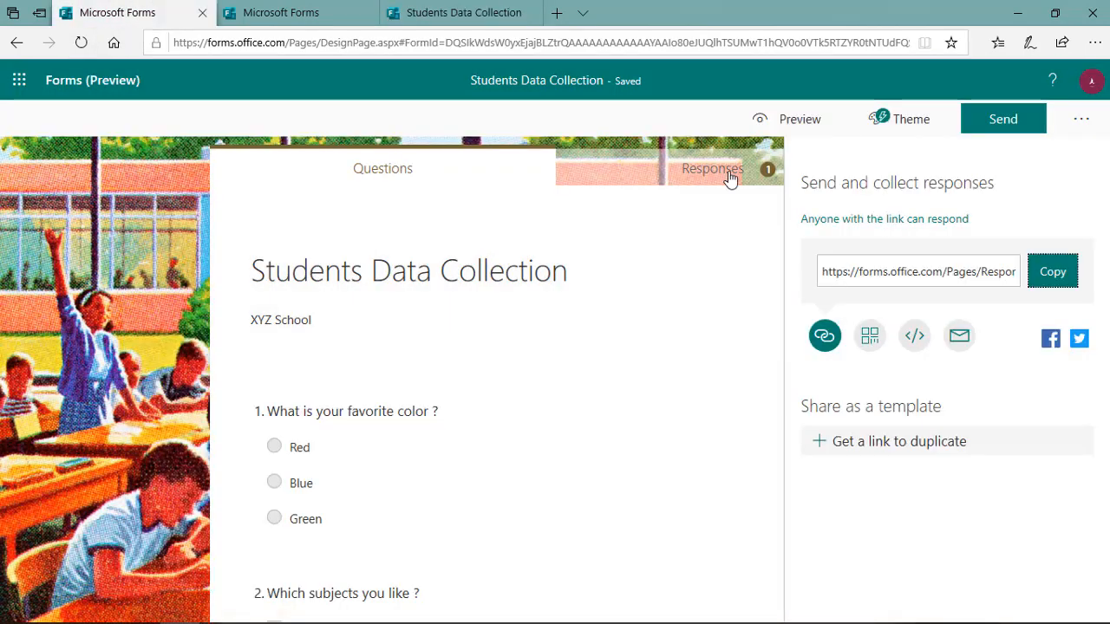
{"action": "left_click", "coordinate": [683, 175]}
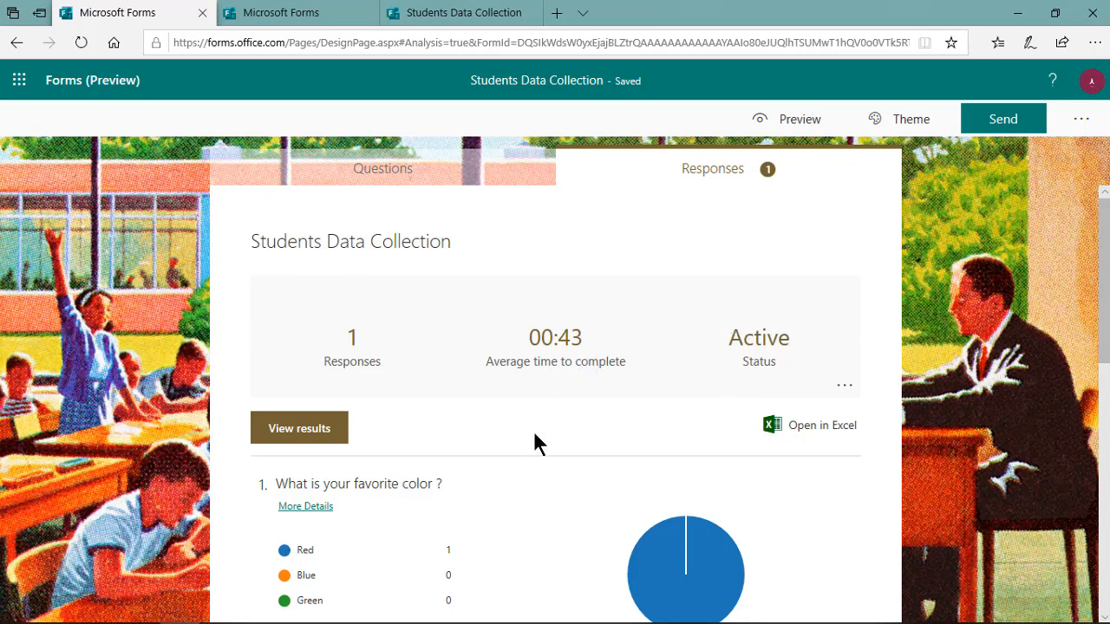
{"action": "scroll", "coordinate": [539, 451], "scroll_direction": "down", "scroll_amount": 3}
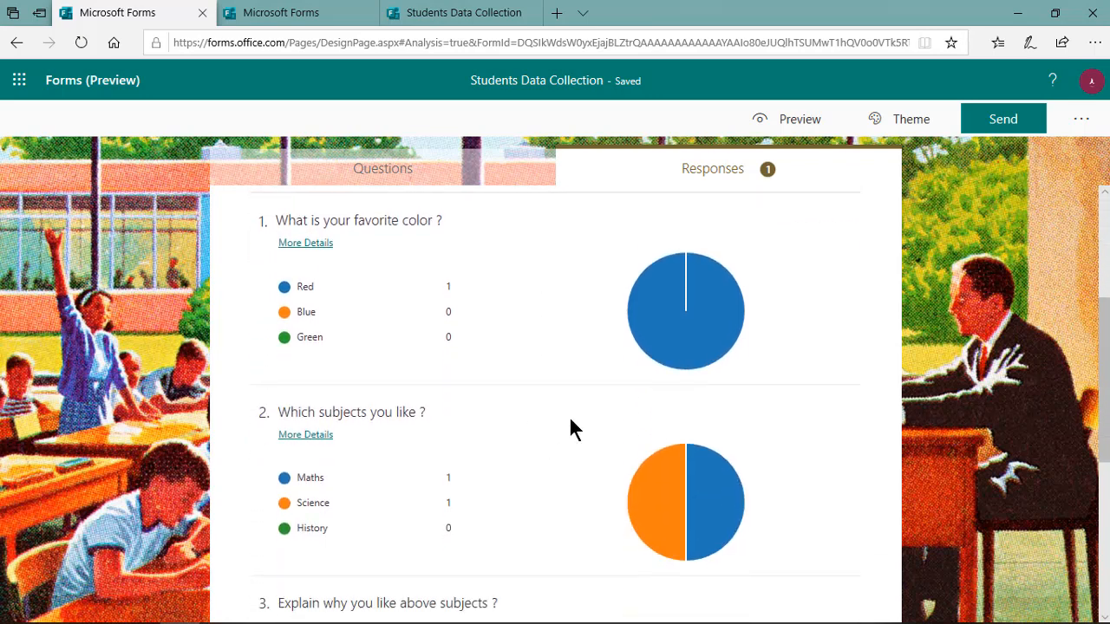
{"action": "scroll", "coordinate": [570, 425], "scroll_direction": "down", "scroll_amount": 1}
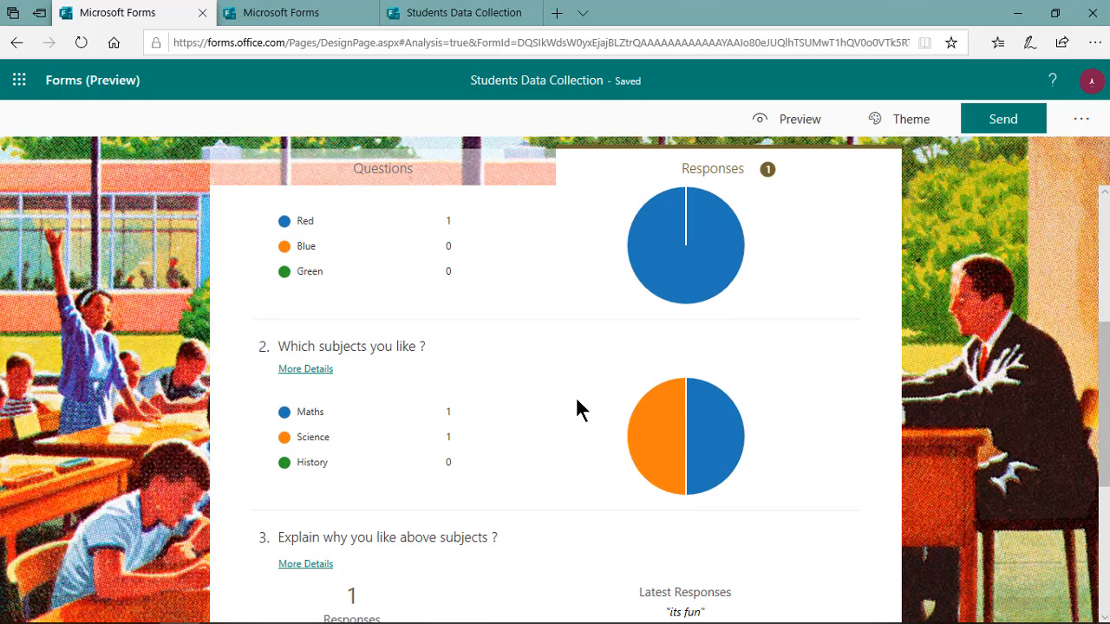
{"action": "scroll", "coordinate": [468, 395], "scroll_direction": "up", "scroll_amount": 1}
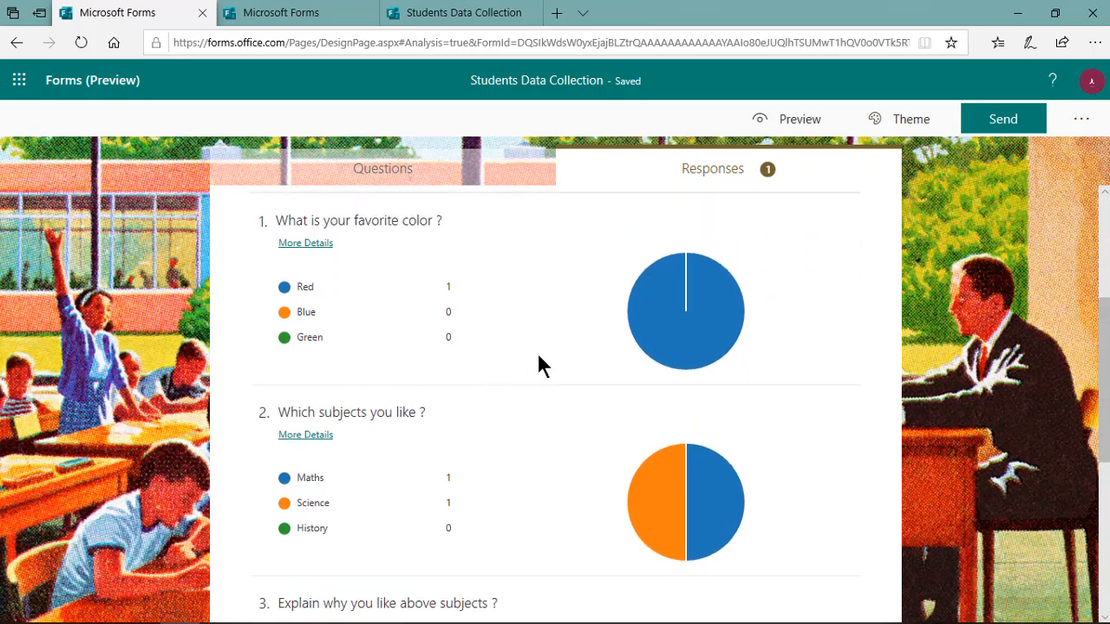
{"action": "scroll", "coordinate": [526, 381], "scroll_direction": "down", "scroll_amount": 5}
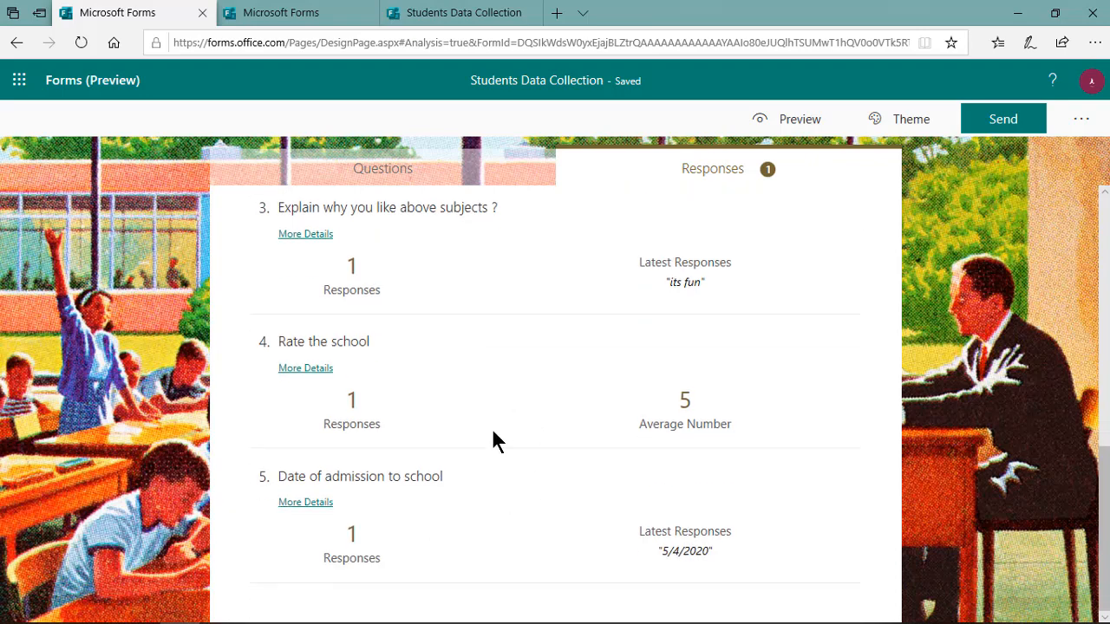
{"action": "scroll", "coordinate": [491, 431], "scroll_direction": "up", "scroll_amount": 8}
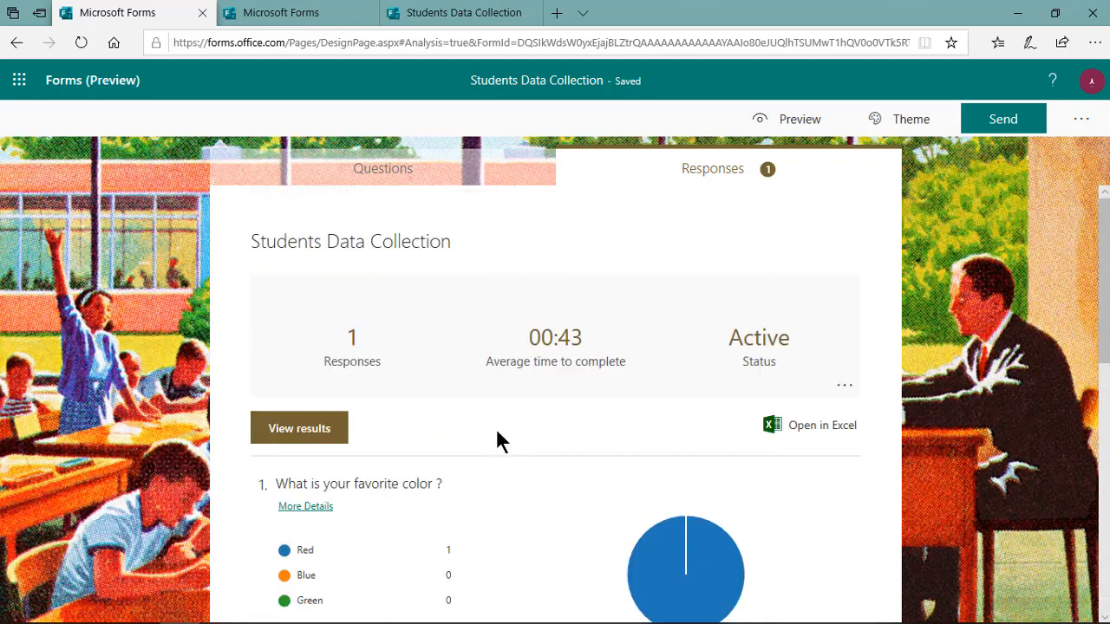